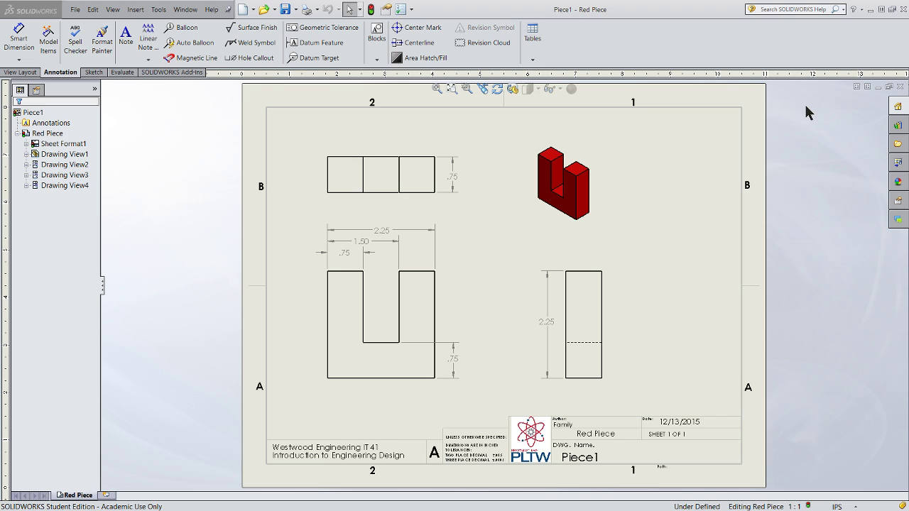
Step: Minimize the Red Piece drawing and start a new drawing document
click(879, 86)
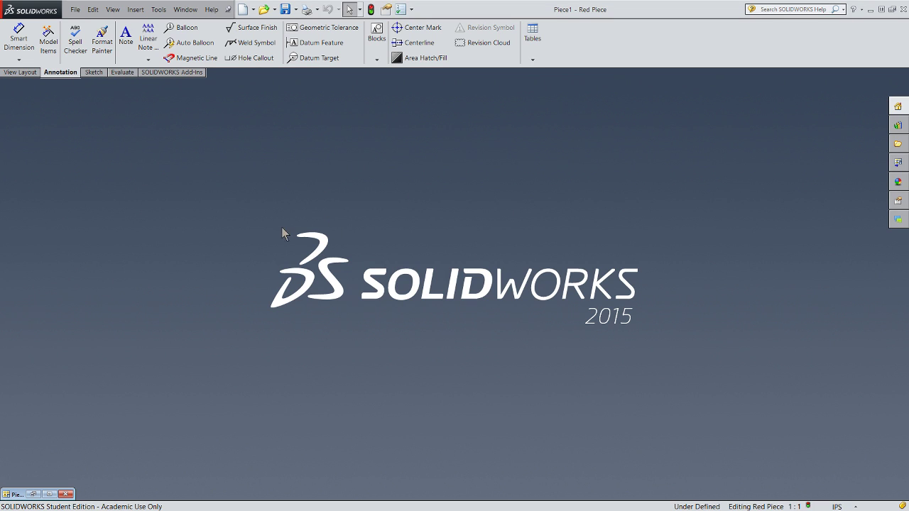
click(75, 10)
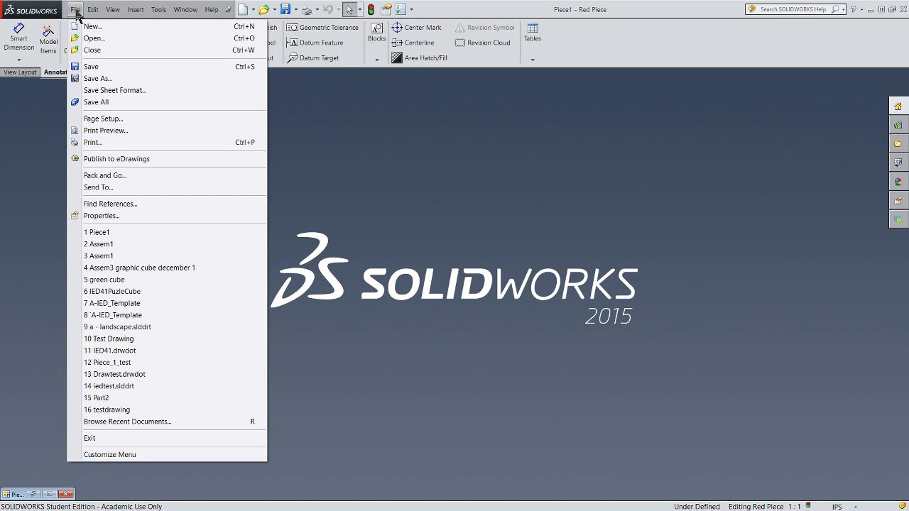
click(88, 26)
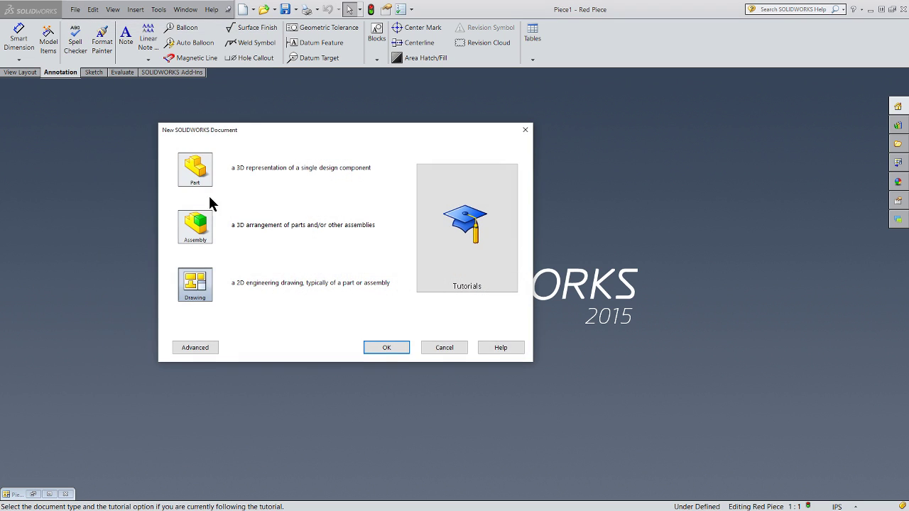
click(380, 348)
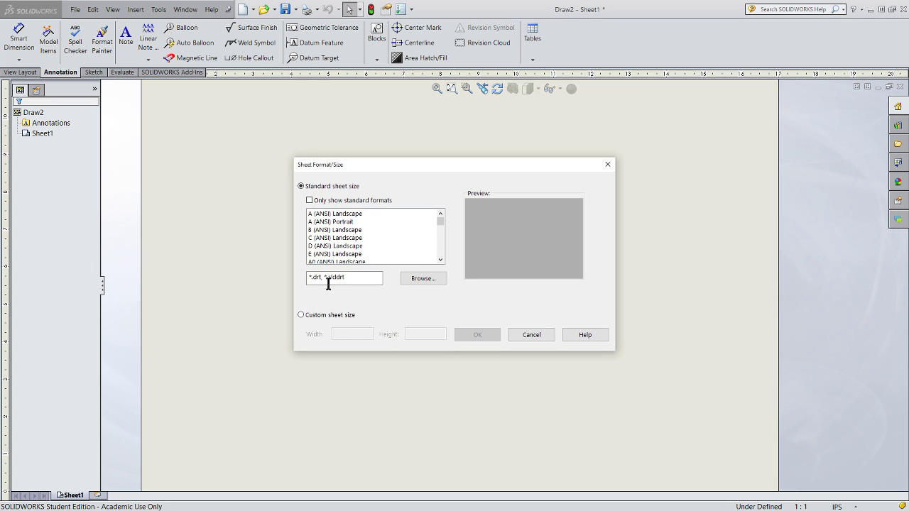
Step: Load the 'a - IED_landscape.slddrt' sheet format from IED 41\IED Templates
drag(441, 224, 441, 265)
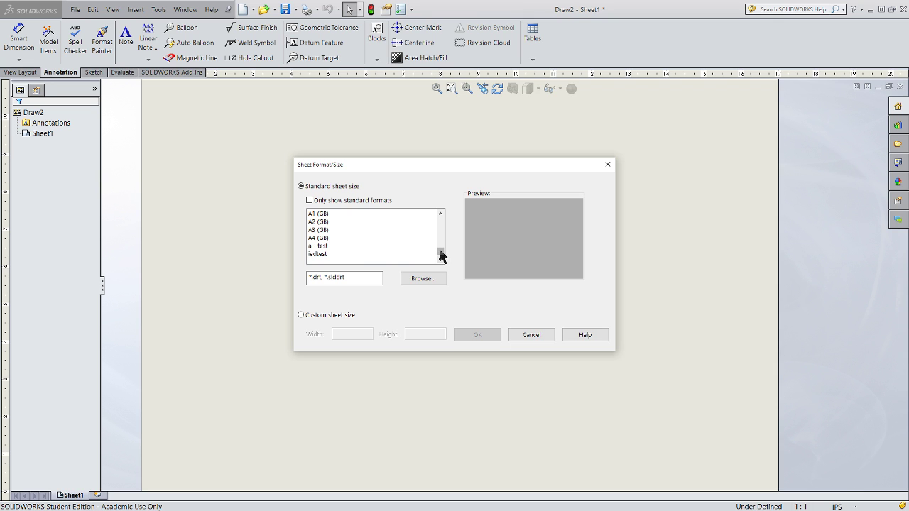
scroll(439, 245, up, 5)
click(425, 277)
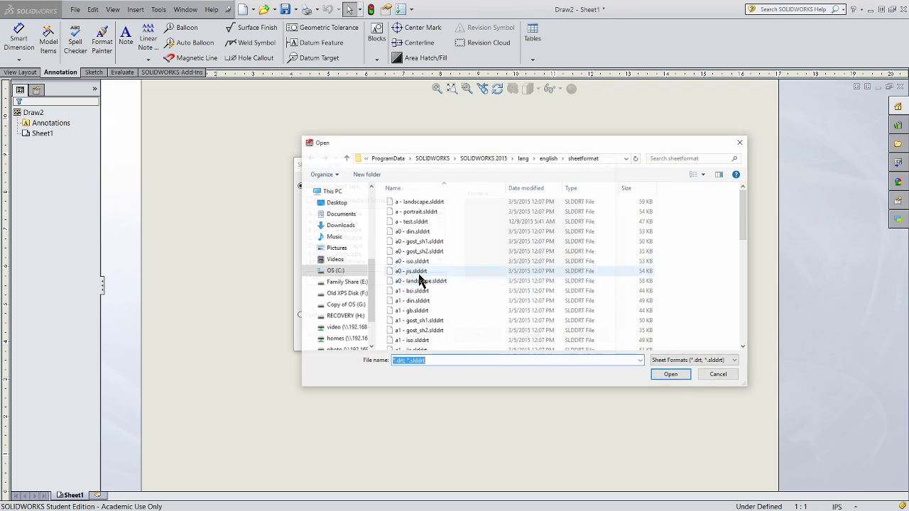
click(316, 269)
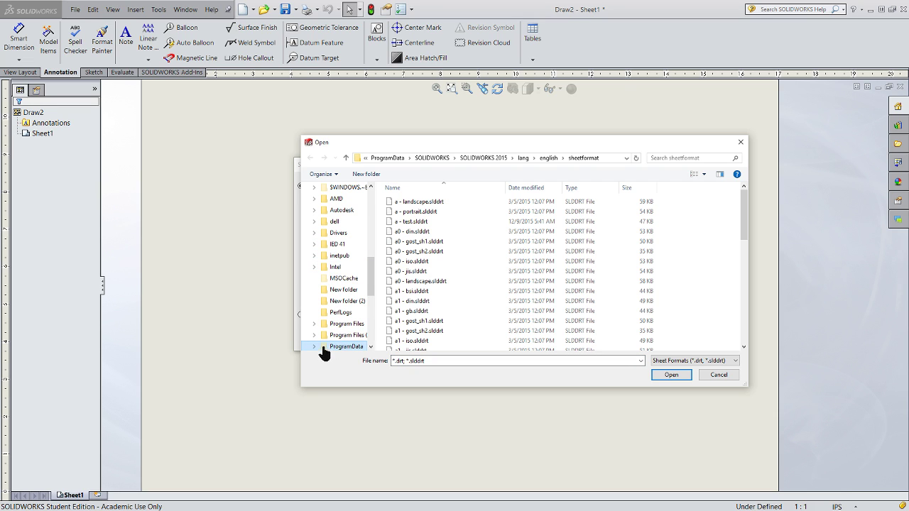
click(315, 243)
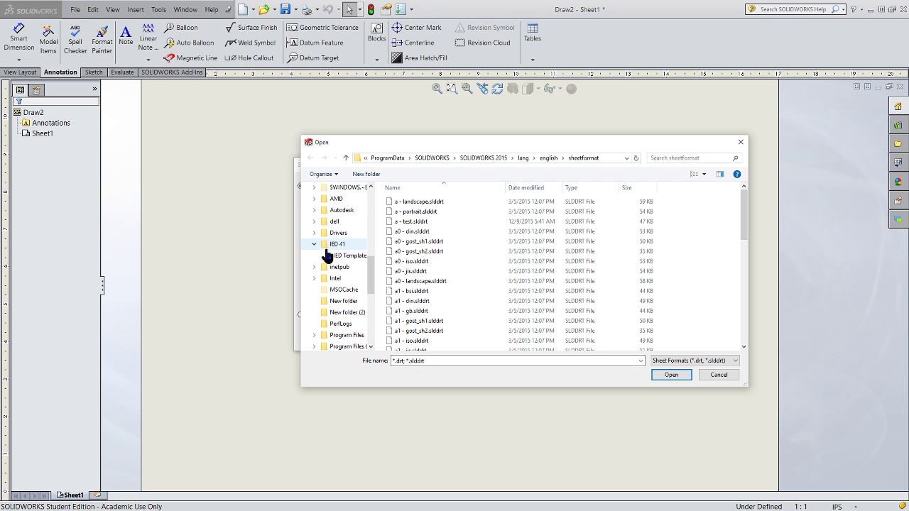
click(341, 259)
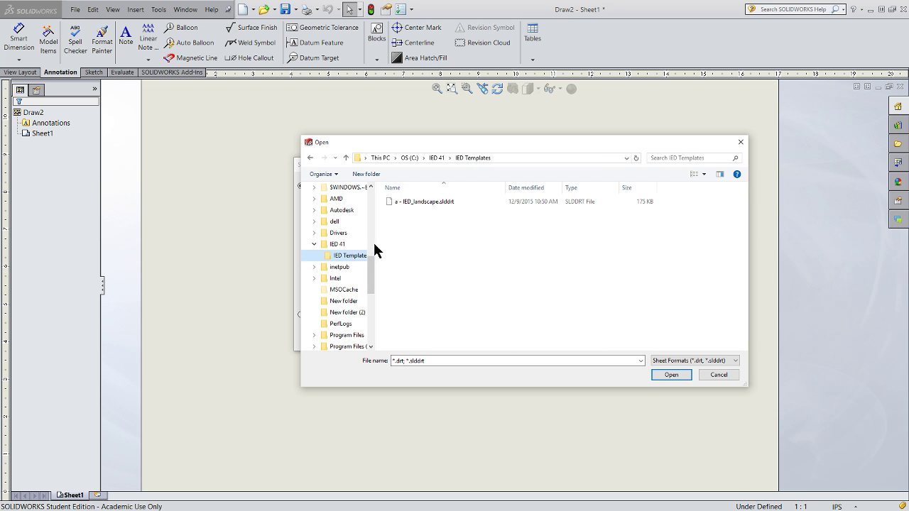
click(425, 201)
click(671, 375)
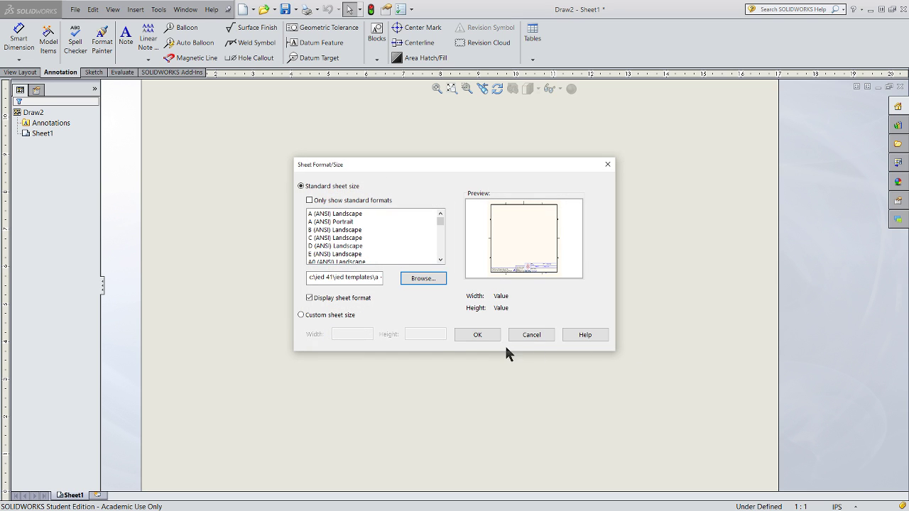
click(475, 334)
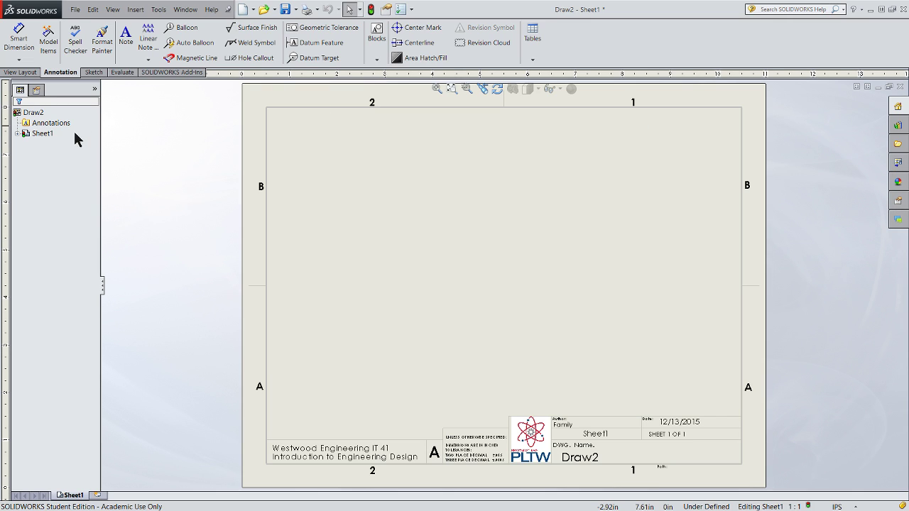
Step: Start a model view using the puzzle cube assembly file
click(26, 74)
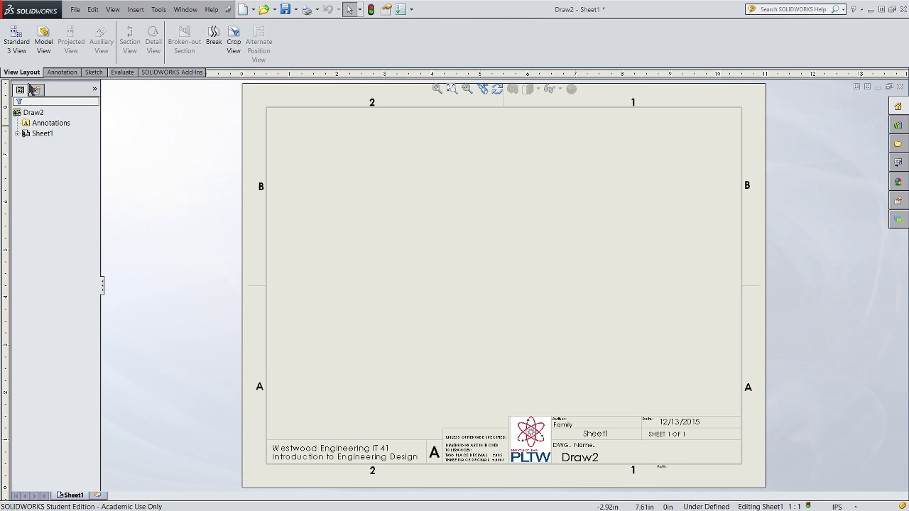
click(43, 46)
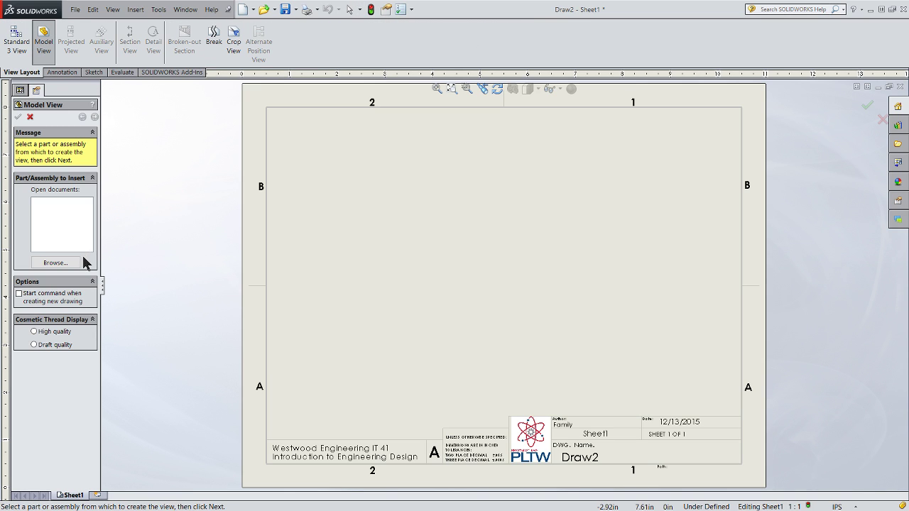
click(56, 263)
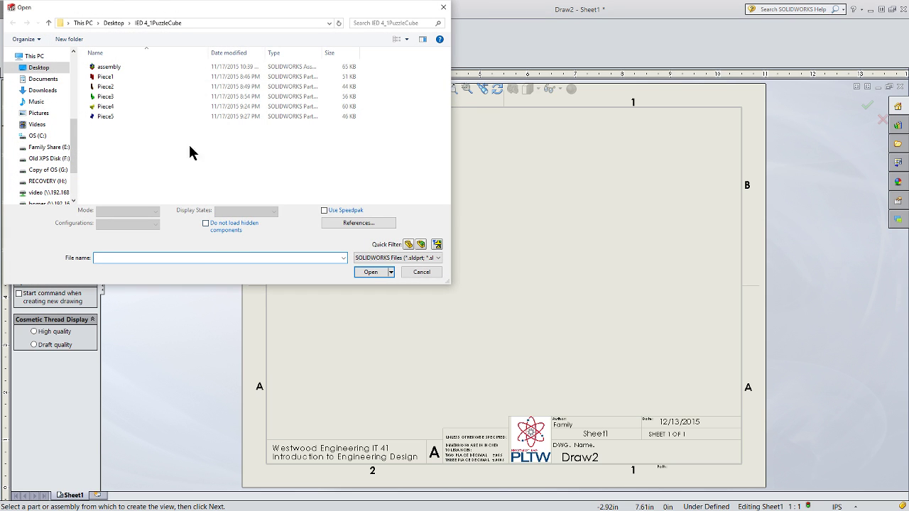
click(112, 68)
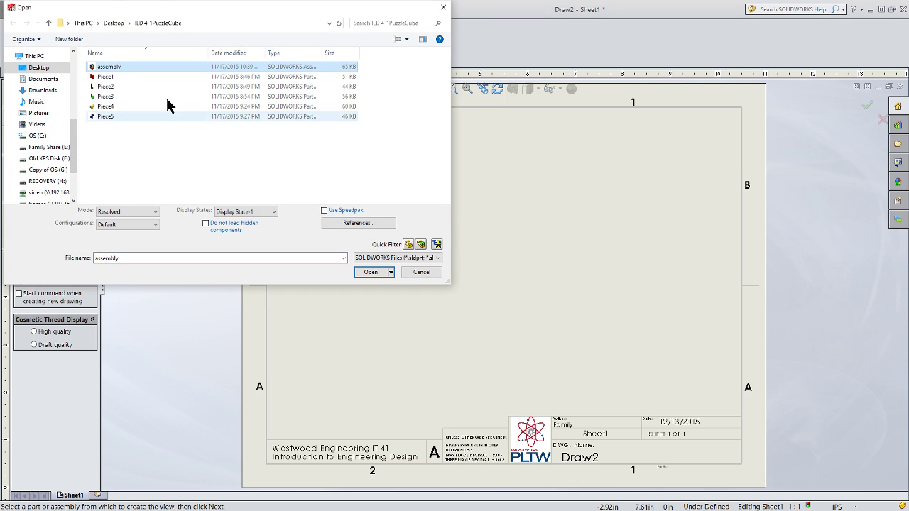
click(366, 270)
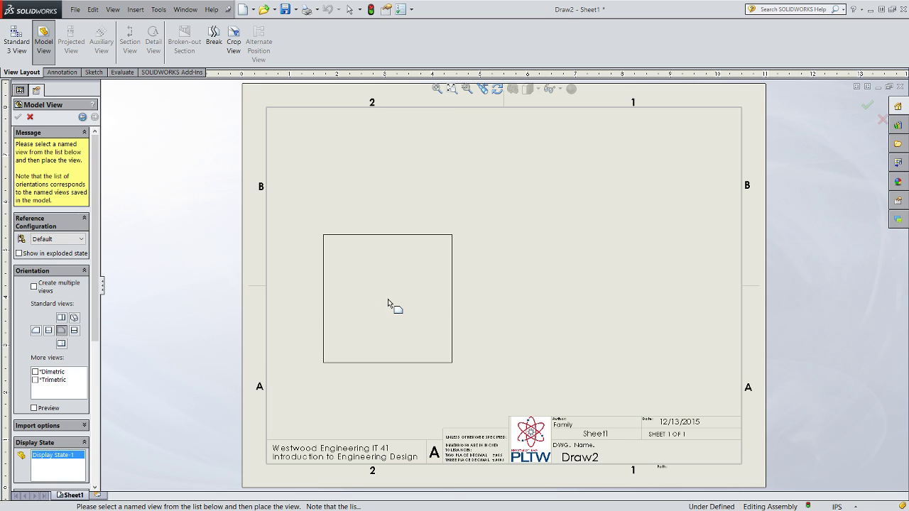
Step: Place the front, top, right-side and isometric views of the assembly on the sheet
click(388, 302)
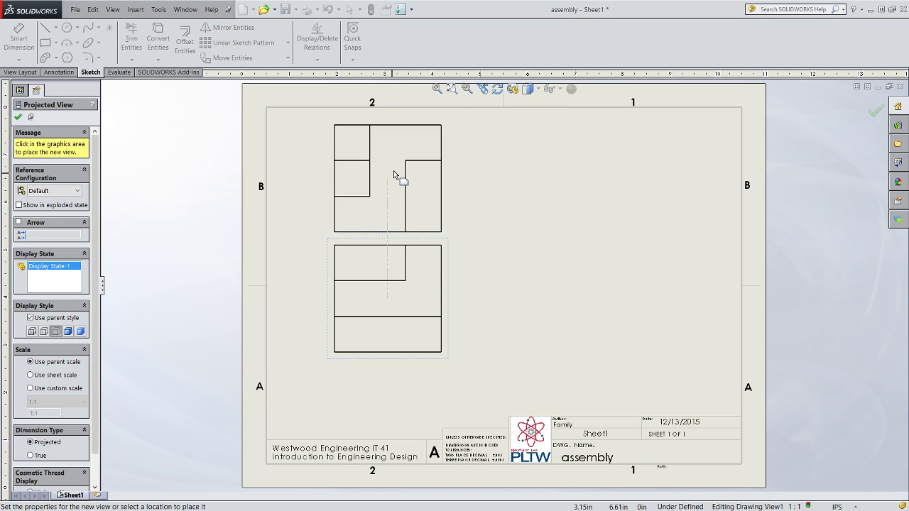
click(394, 172)
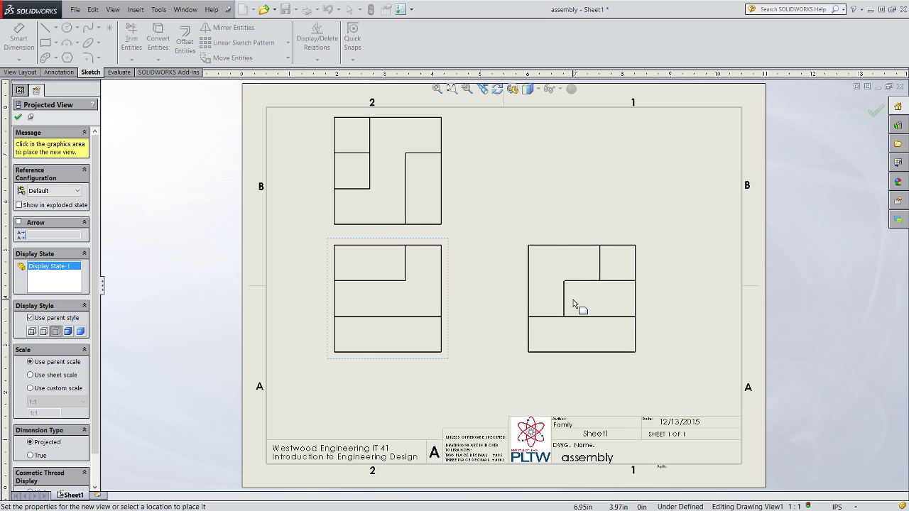
click(579, 304)
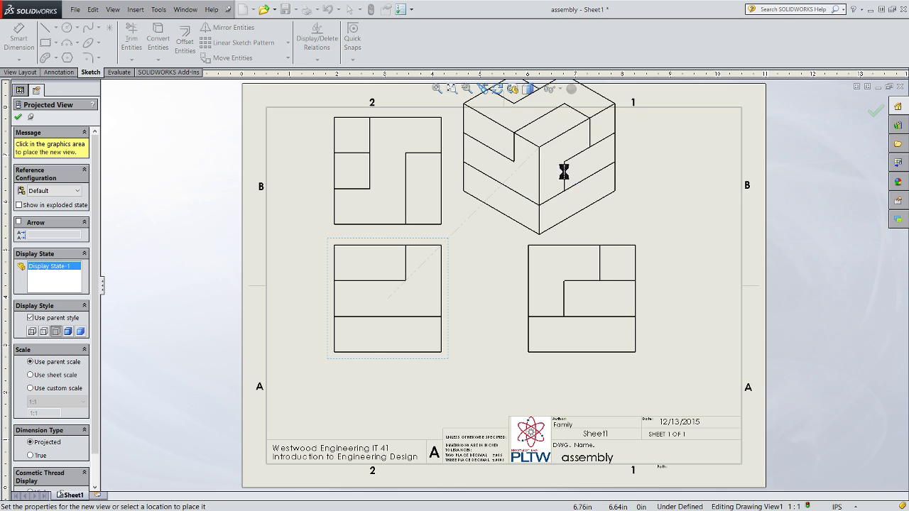
click(547, 199)
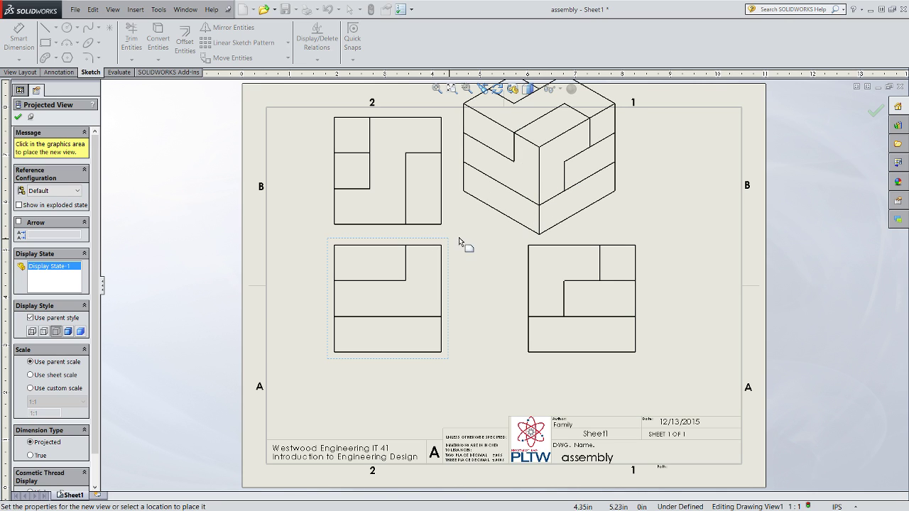
Step: Lower the front view, set all views to Shaded With Edges, and lower the isometric view
click(18, 118)
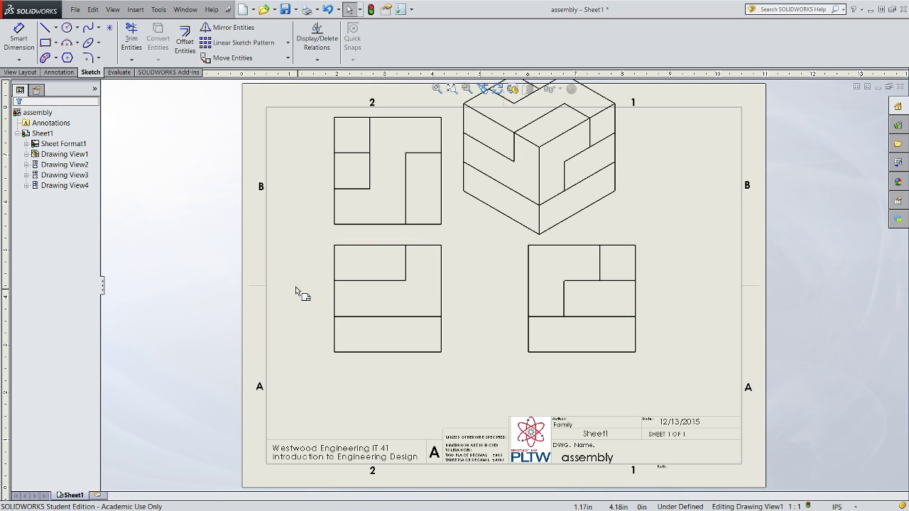
drag(364, 364, 354, 405)
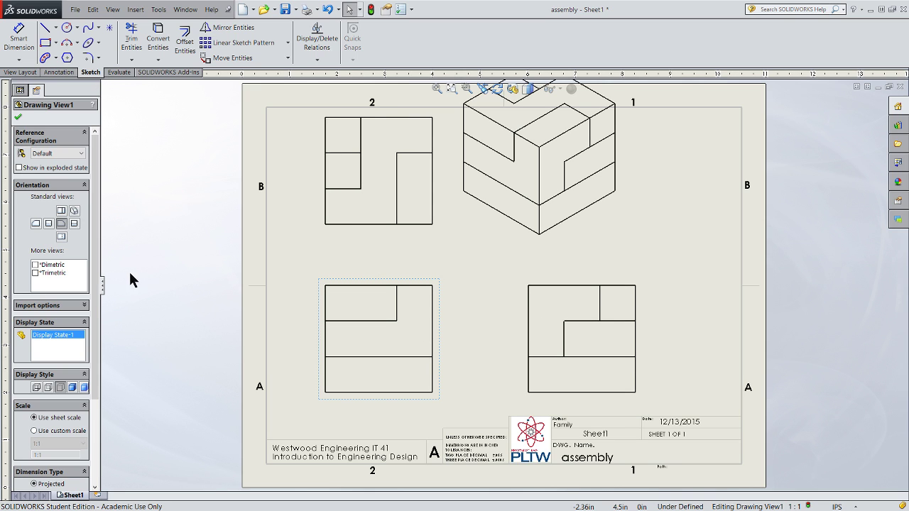
click(49, 388)
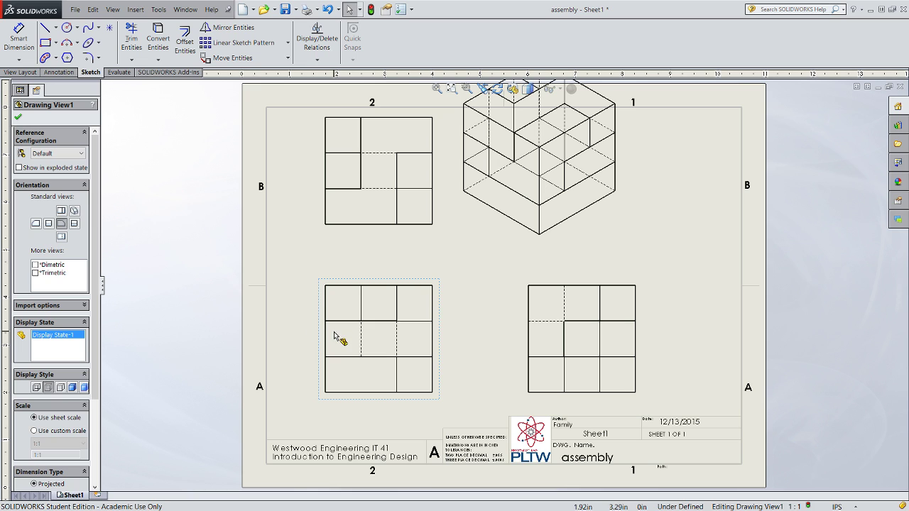
click(72, 390)
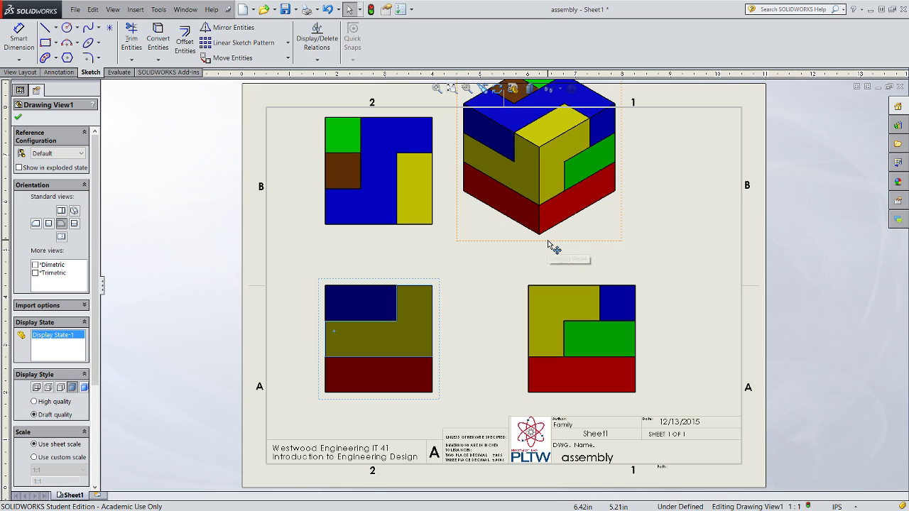
drag(550, 247, 557, 273)
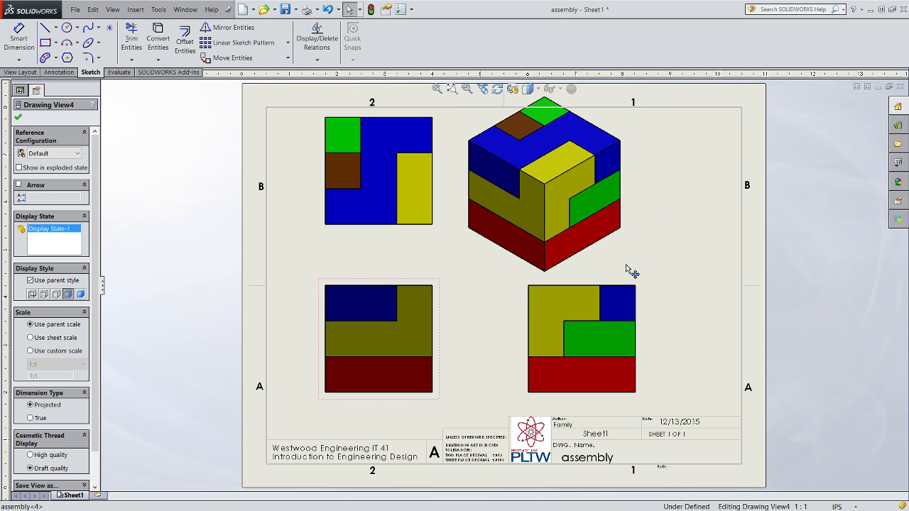
Step: Shift the right view further right, nudge the front and top views down, and reposition the isometric
right_click(586, 248)
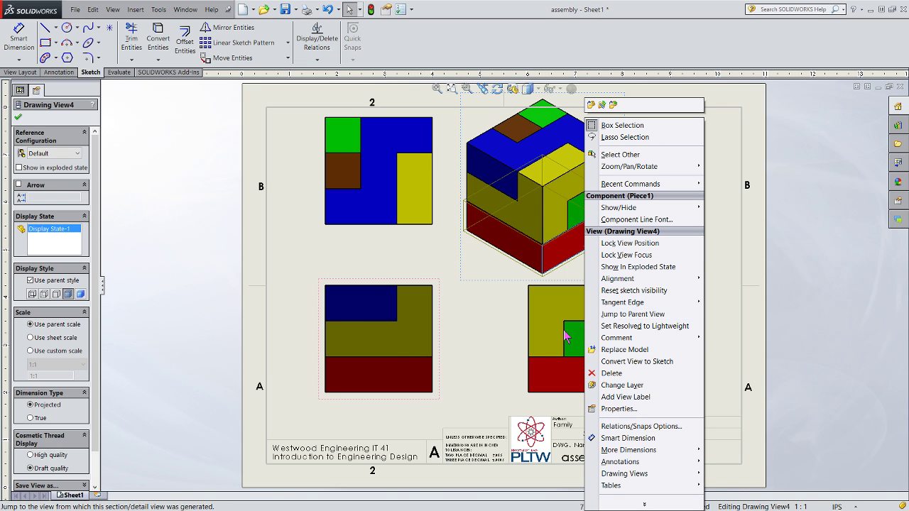
click(309, 260)
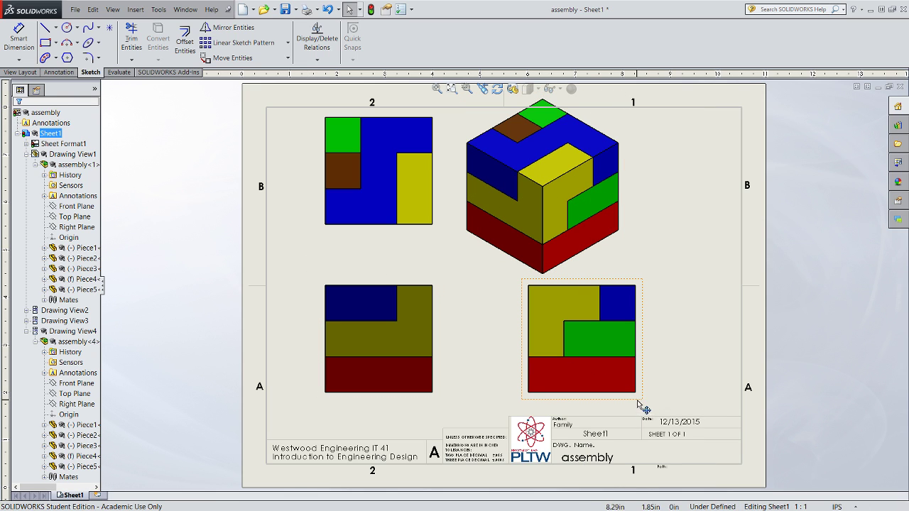
mouse_move(643, 403)
mouse_down()
mouse_move(664, 412)
mouse_move(696, 405)
mouse_up()
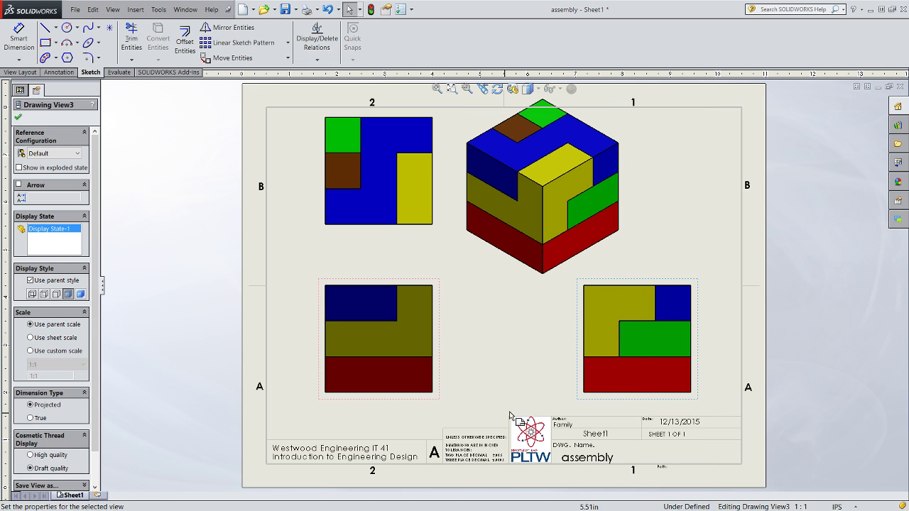
drag(401, 412, 401, 421)
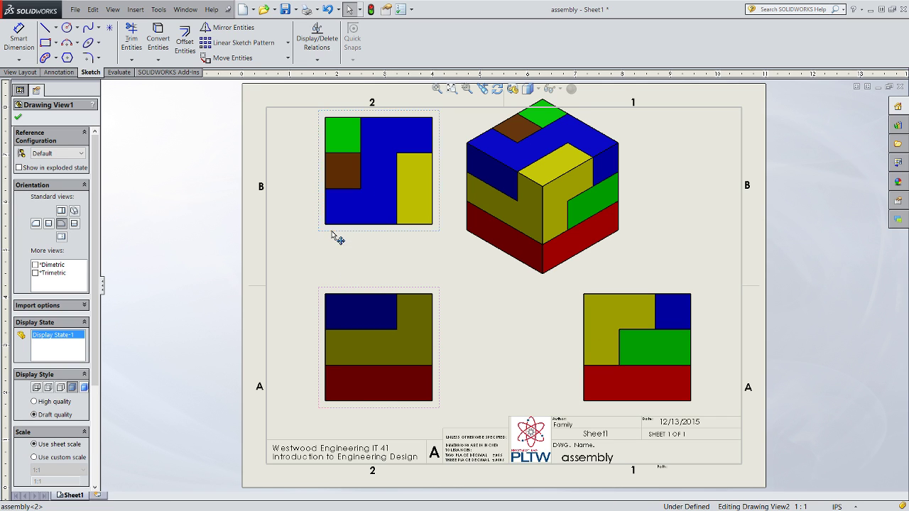
drag(331, 231, 329, 240)
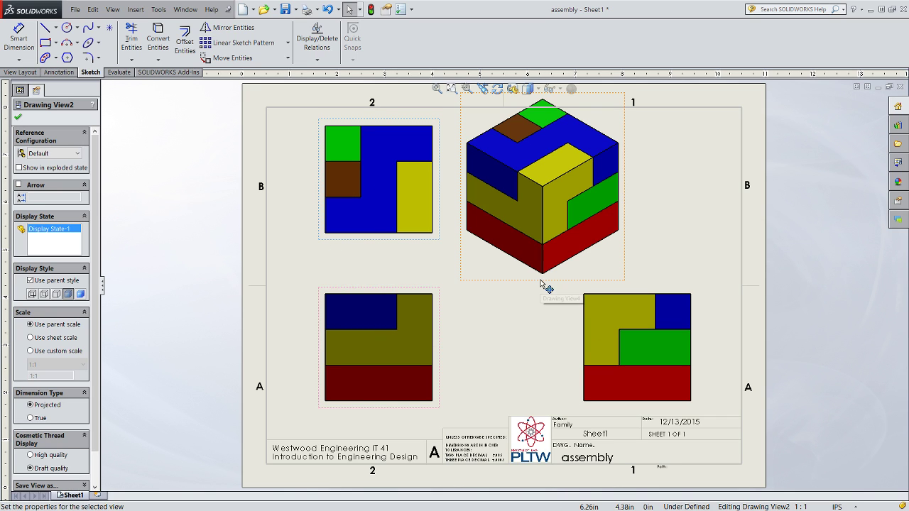
mouse_move(543, 287)
mouse_down()
mouse_move(565, 294)
mouse_move(555, 299)
mouse_up()
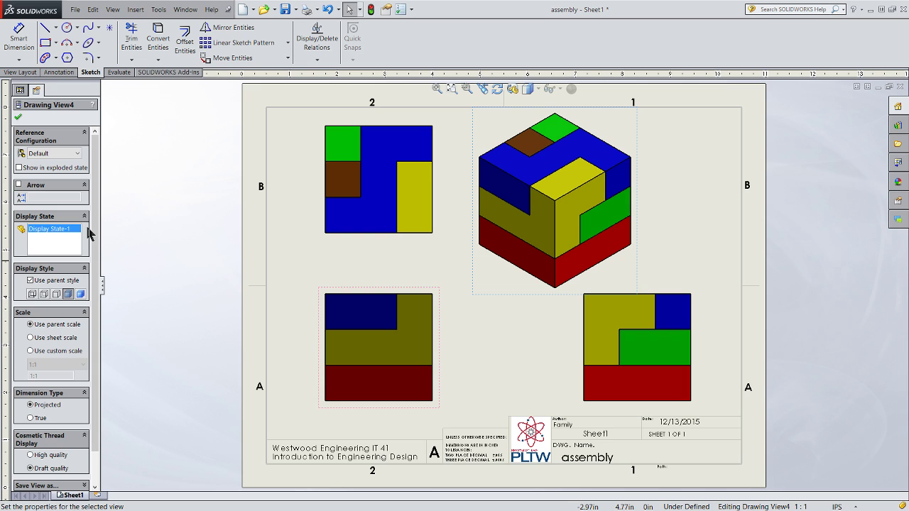
Step: Close the Drawing View4 settings and collapse the Drawing View1 and Drawing View4 branches
click(18, 116)
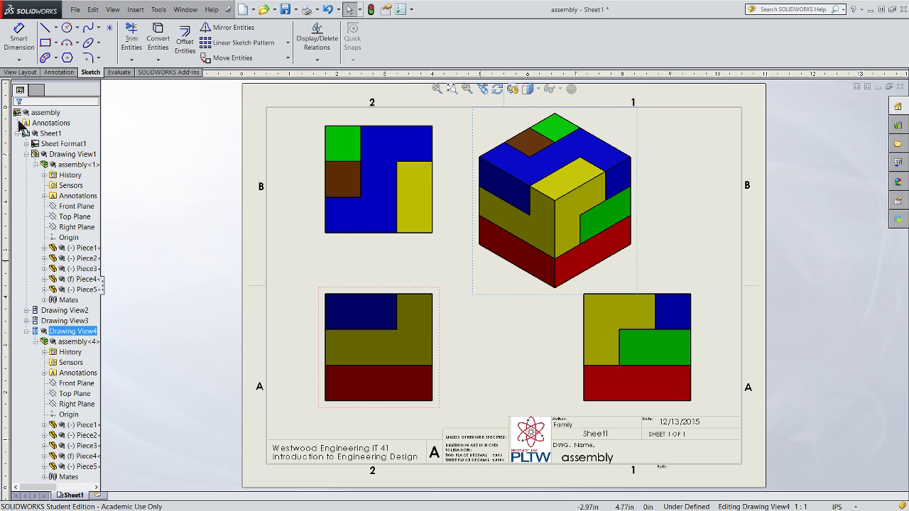
click(25, 154)
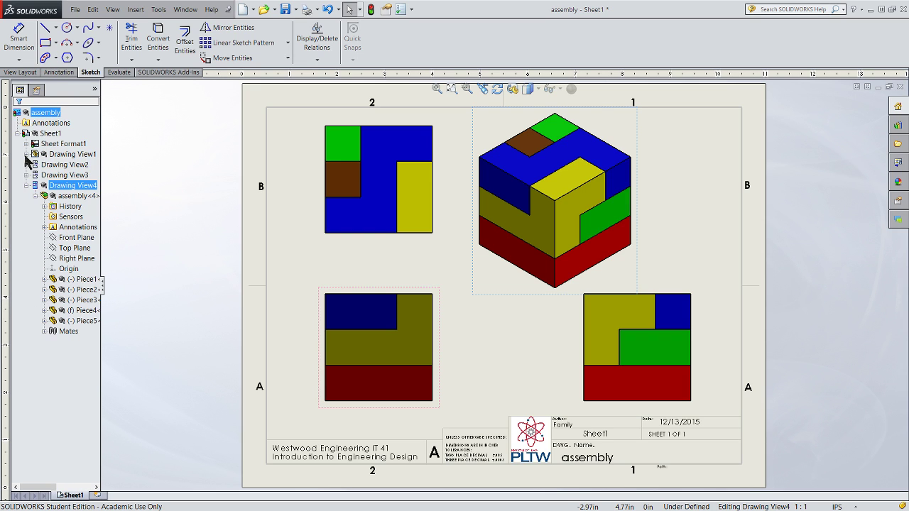
click(26, 186)
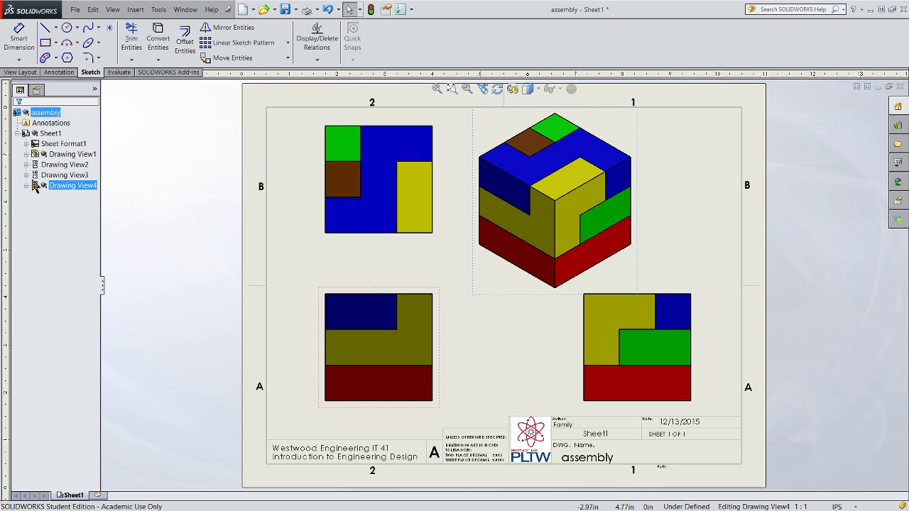
Step: Rename Sheet1 to 'Puzzle Assembly' in the FeatureManager tree
click(48, 133)
click(48, 133)
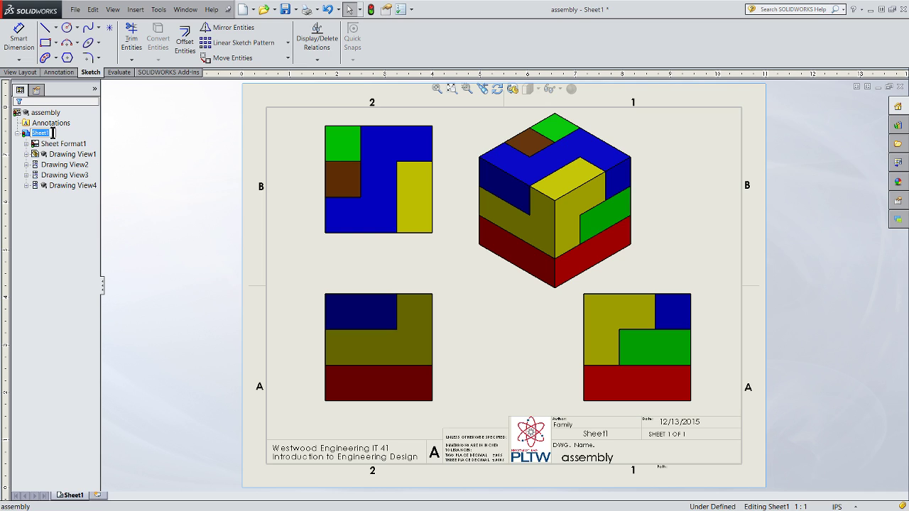
text(Puzzle Assembly)
click(52, 144)
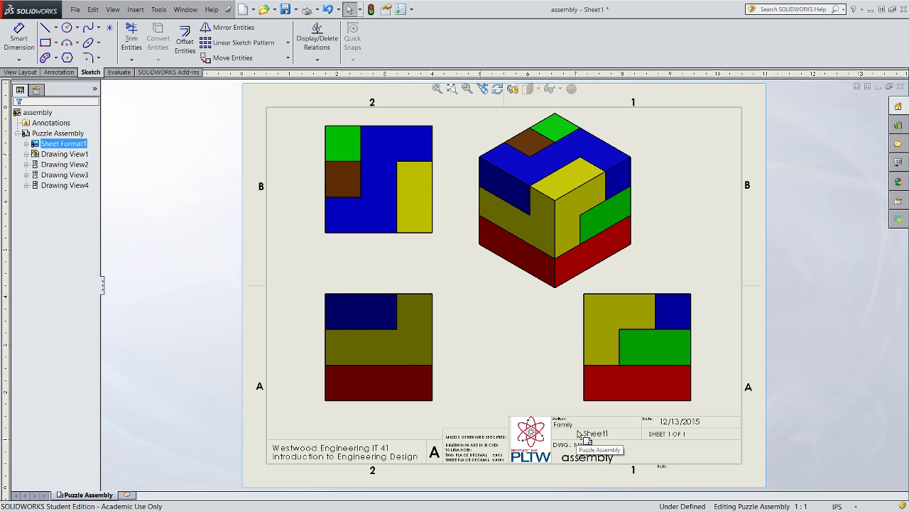
click(71, 10)
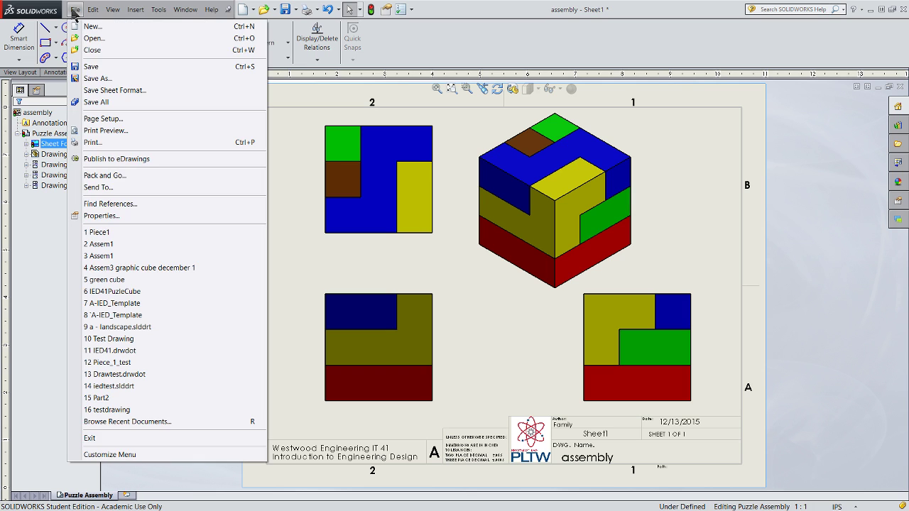
Step: Save the drawing as assembly.slddrw in the IED 4_1PuzzleCube folder
click(88, 67)
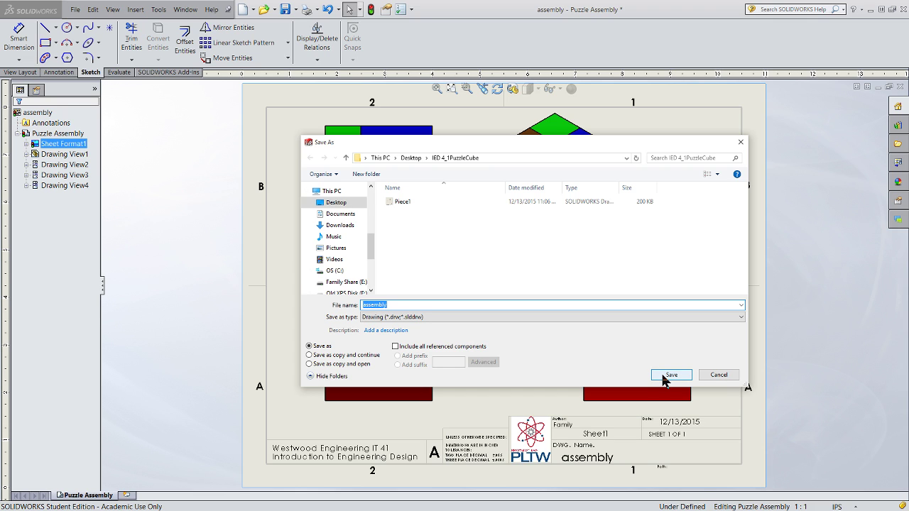
click(670, 376)
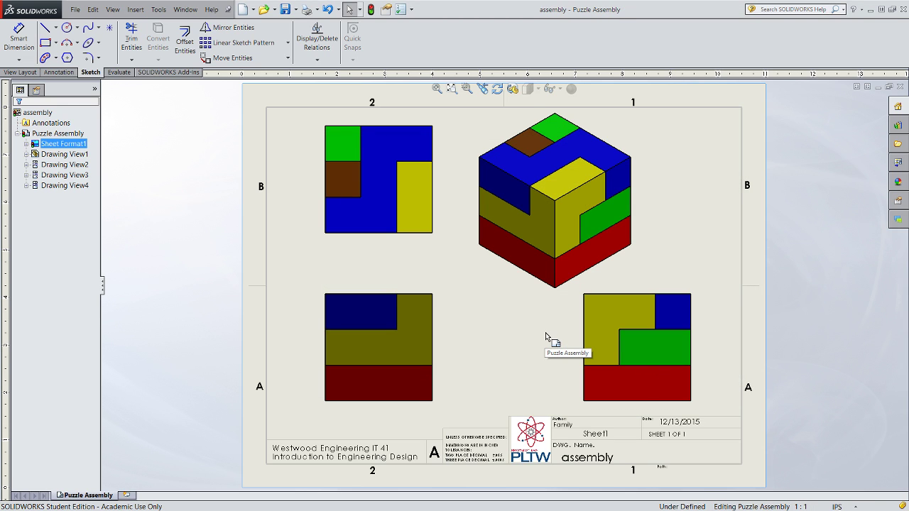
click(51, 135)
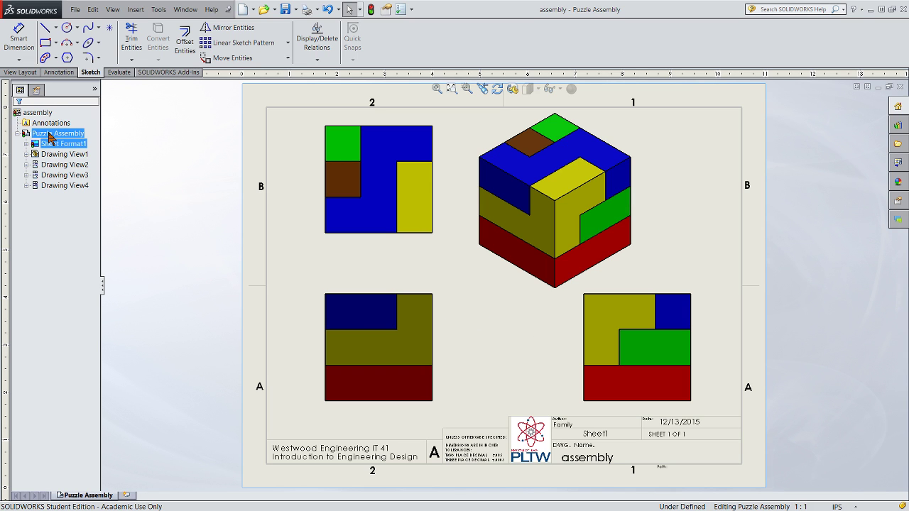
Step: Reapply the Puzzle Assembly sheet properties so the title block shows the new sheet name
right_click(51, 135)
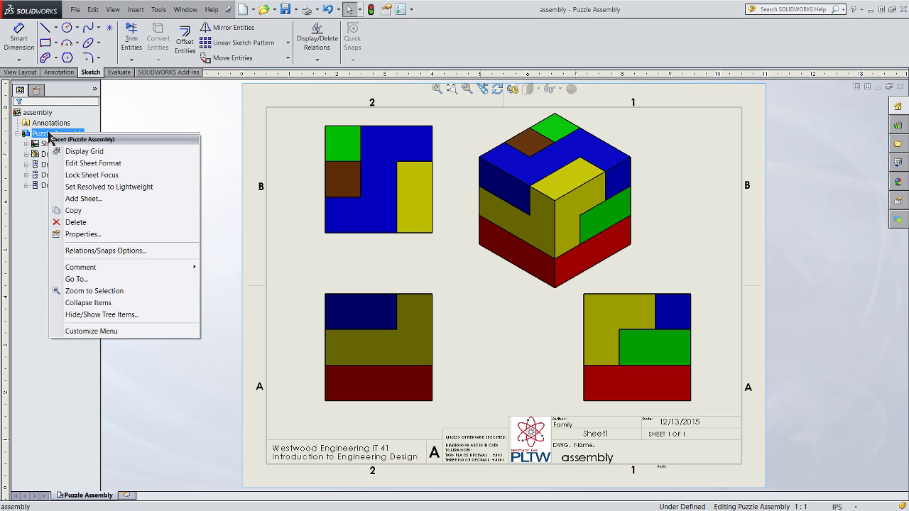
click(85, 235)
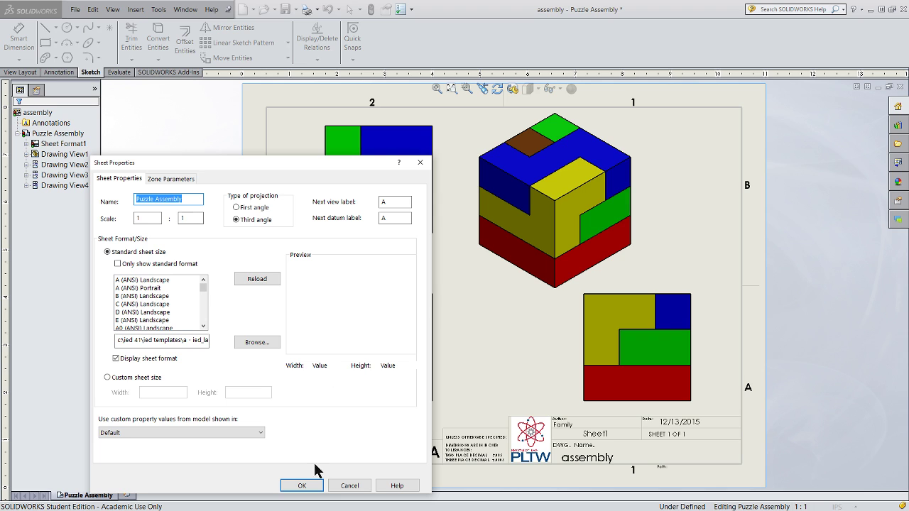
click(302, 486)
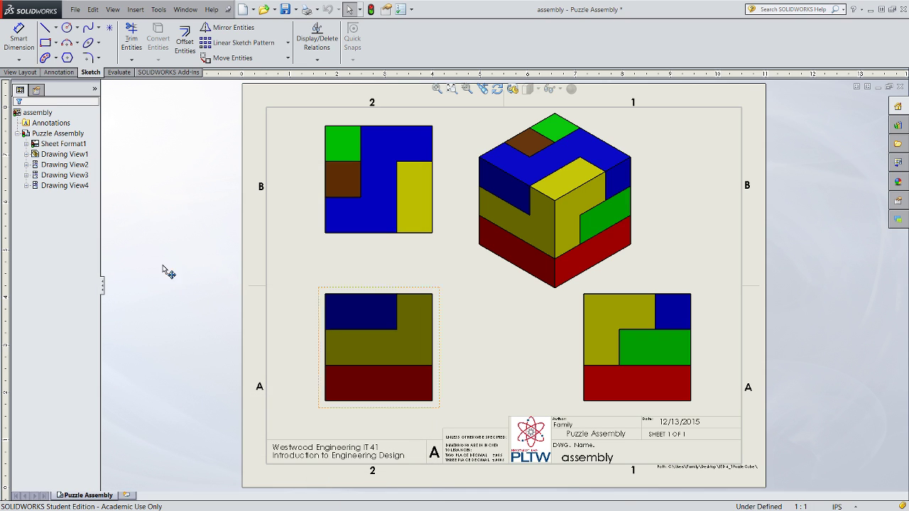
click(17, 133)
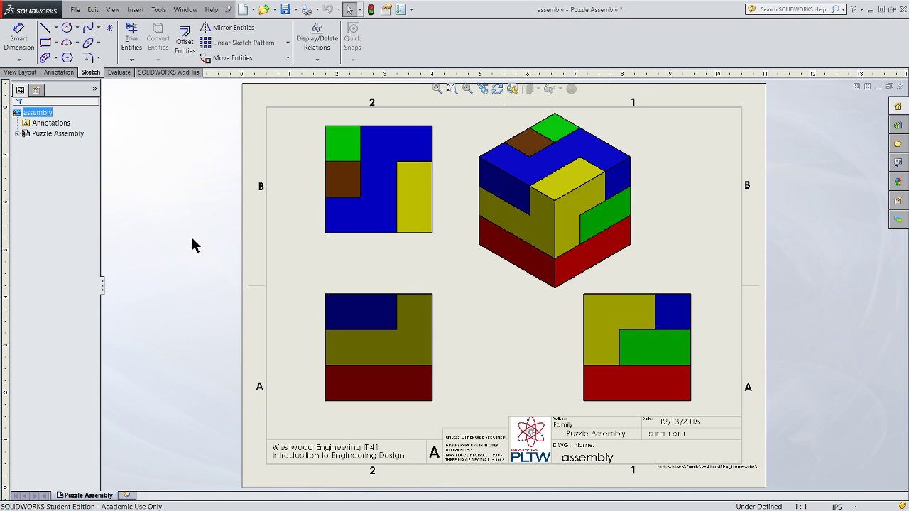
click(34, 133)
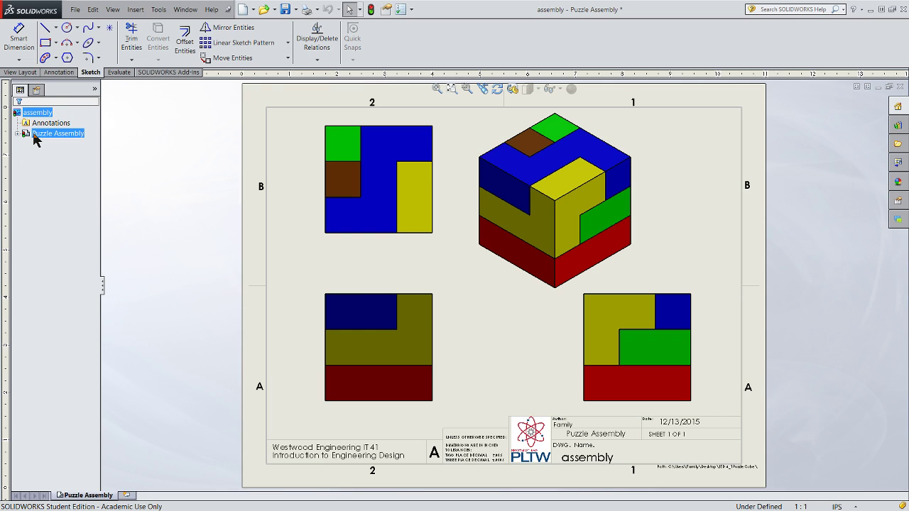
right_click(34, 134)
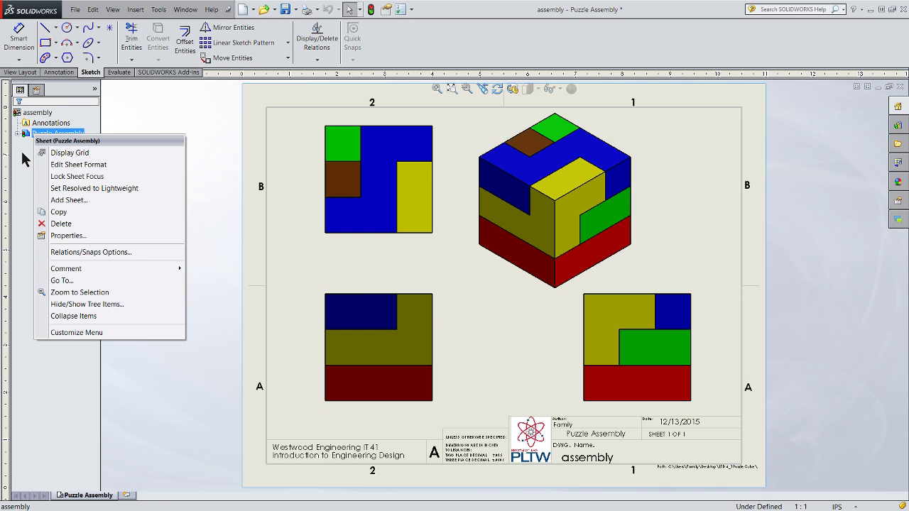
Step: Add a second blank sheet, Sheet1, to the drawing via Add Sheet
click(23, 154)
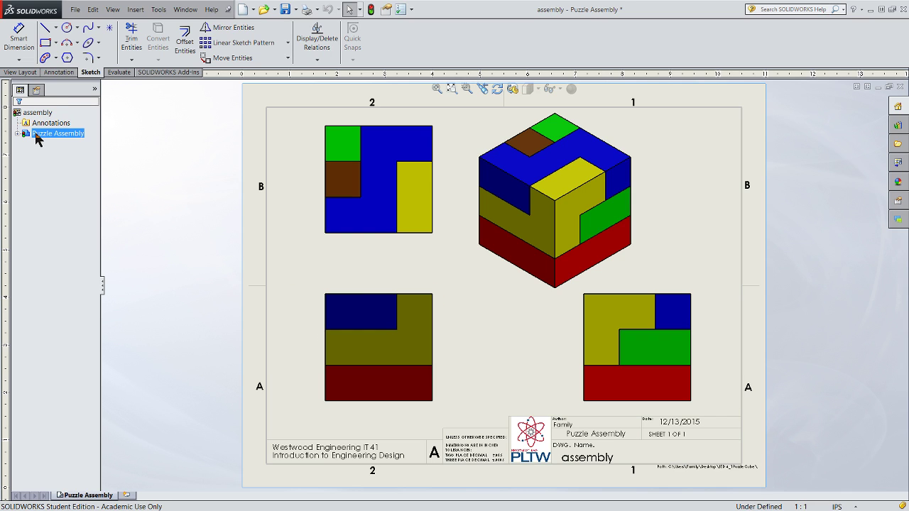
right_click(36, 136)
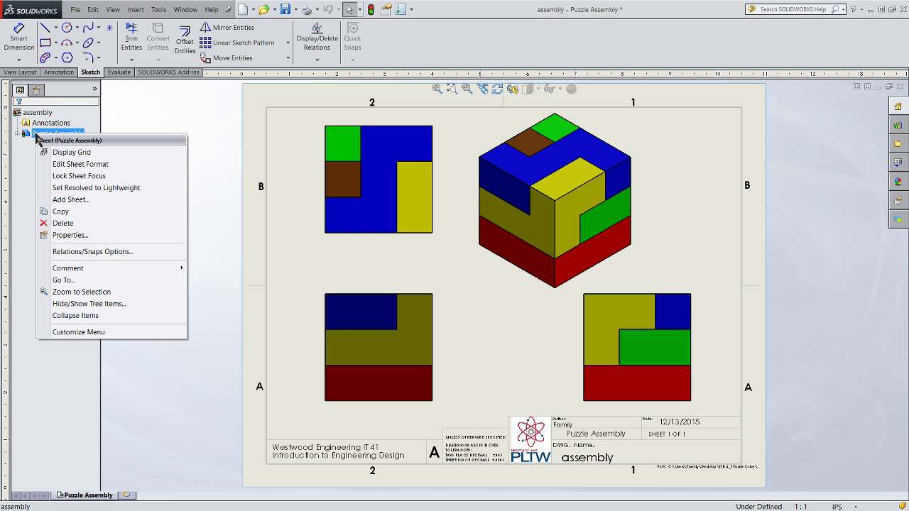
click(69, 200)
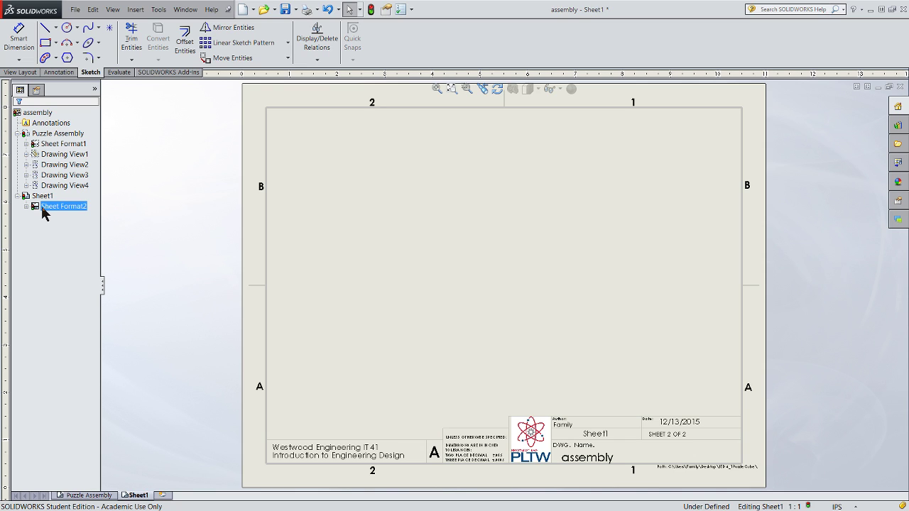
Step: Start a model view on the second sheet using the puzzle cube assembly file
click(897, 201)
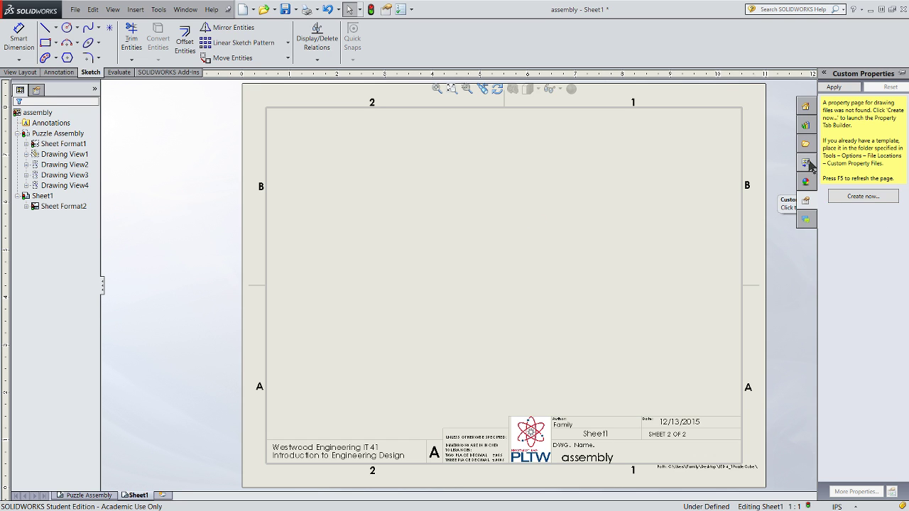
click(805, 162)
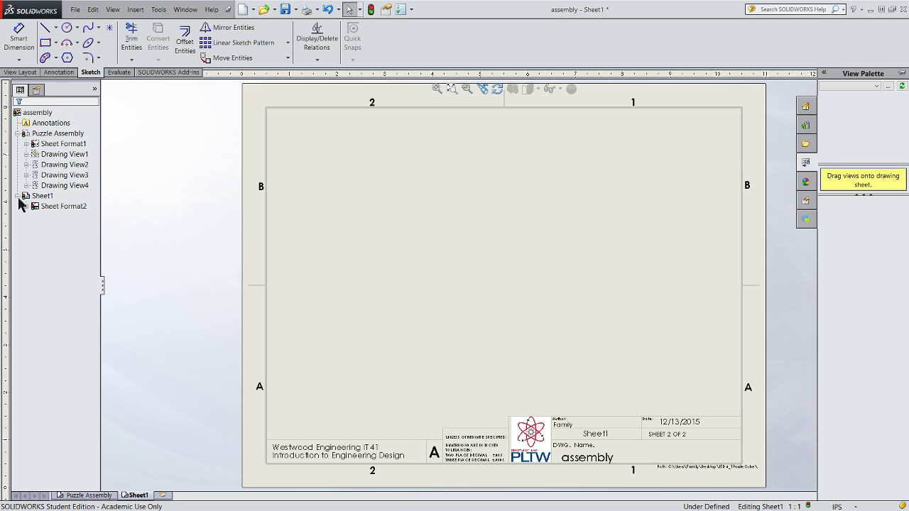
click(28, 73)
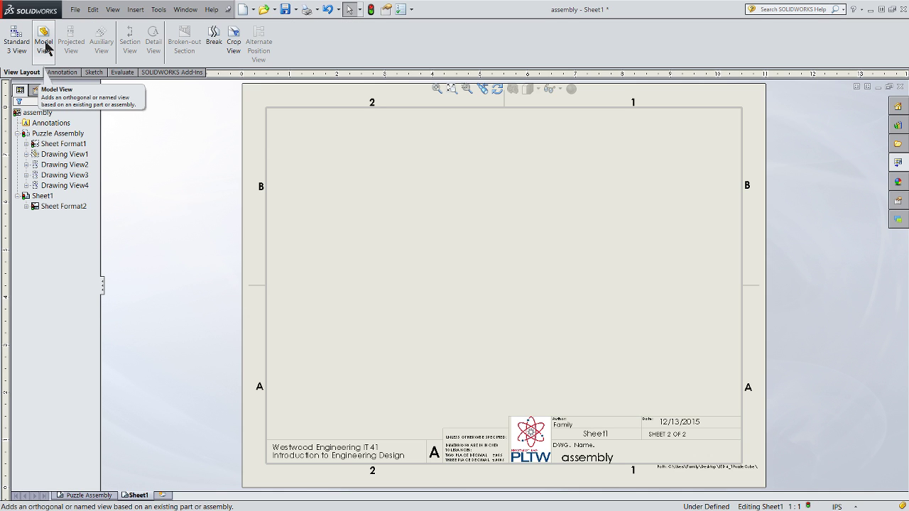
click(45, 47)
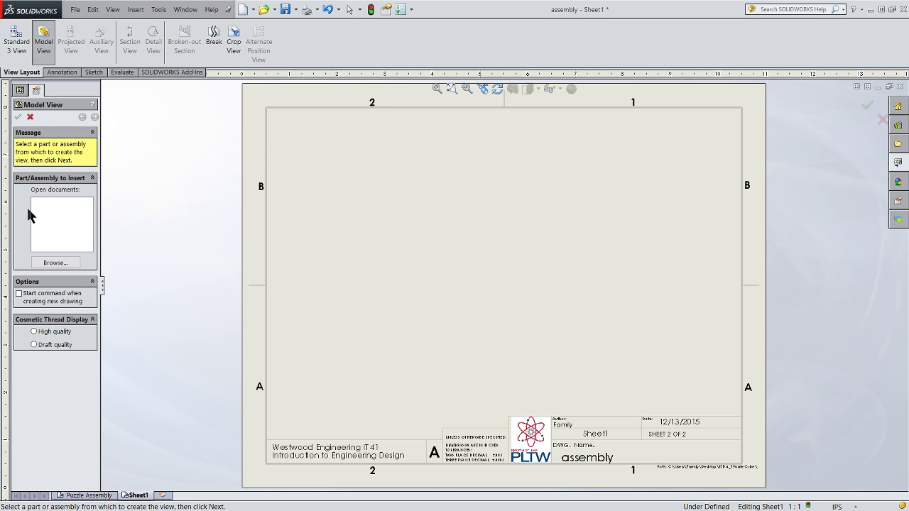
click(56, 263)
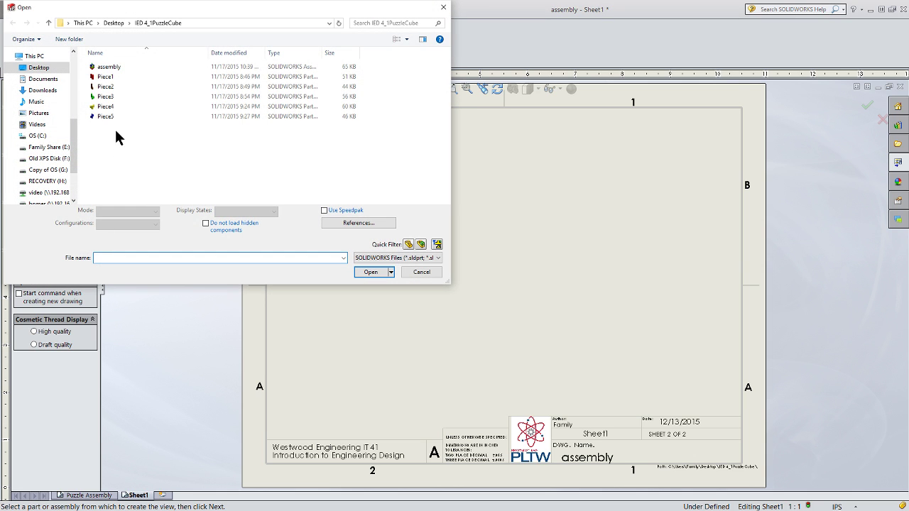
click(112, 67)
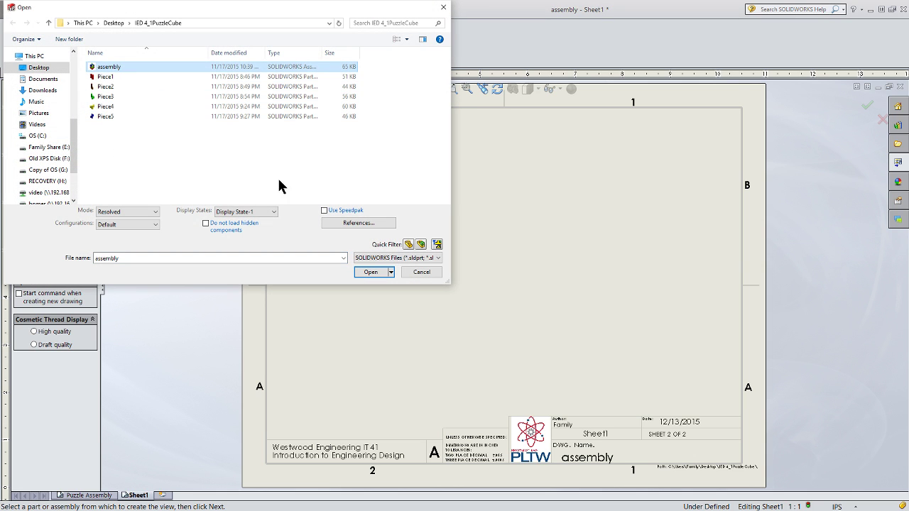
click(371, 272)
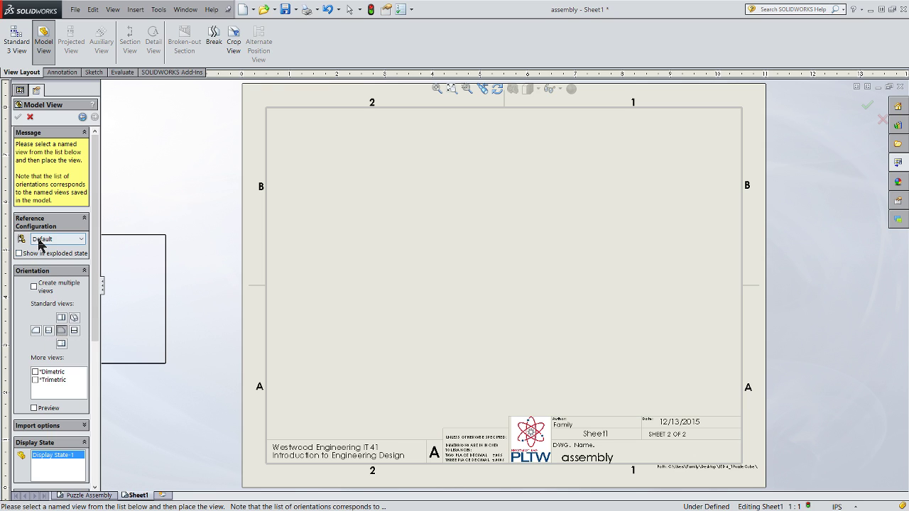
Step: Place a Default-configuration view in exploded state near the sheet centre
click(50, 239)
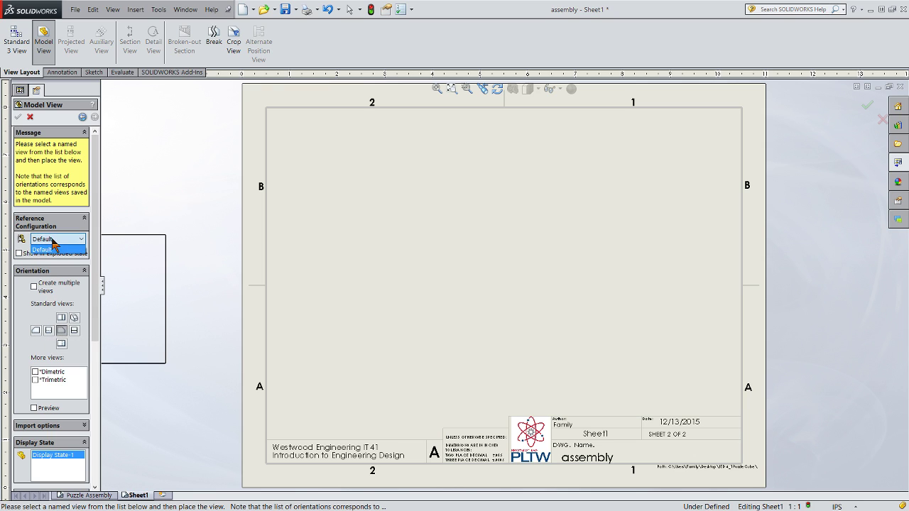
click(43, 250)
click(19, 254)
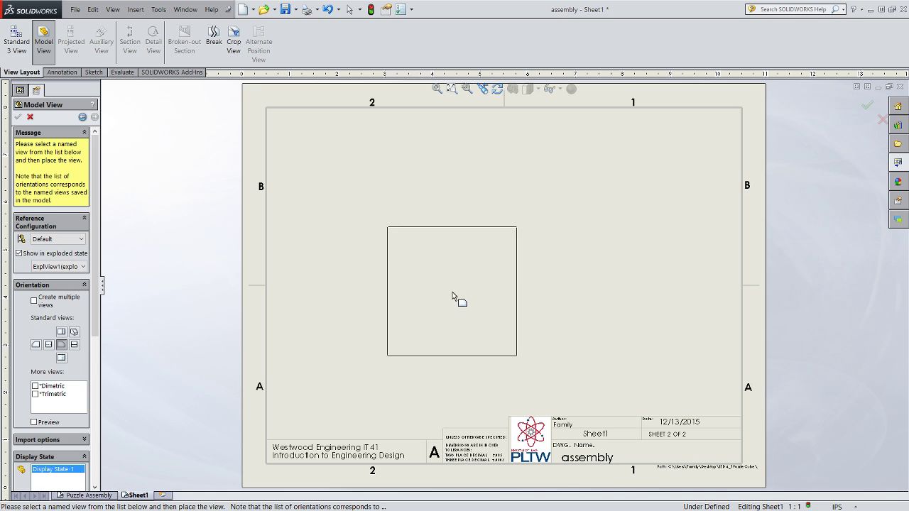
click(453, 295)
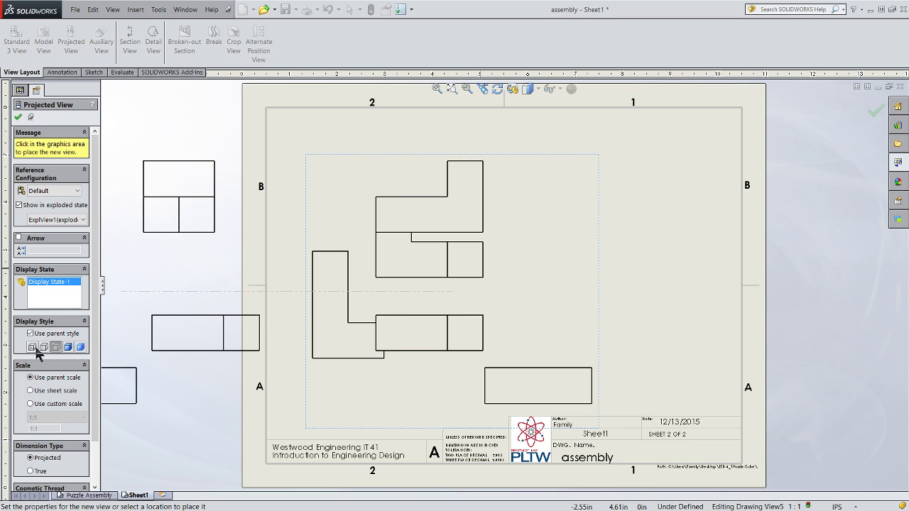
click(17, 117)
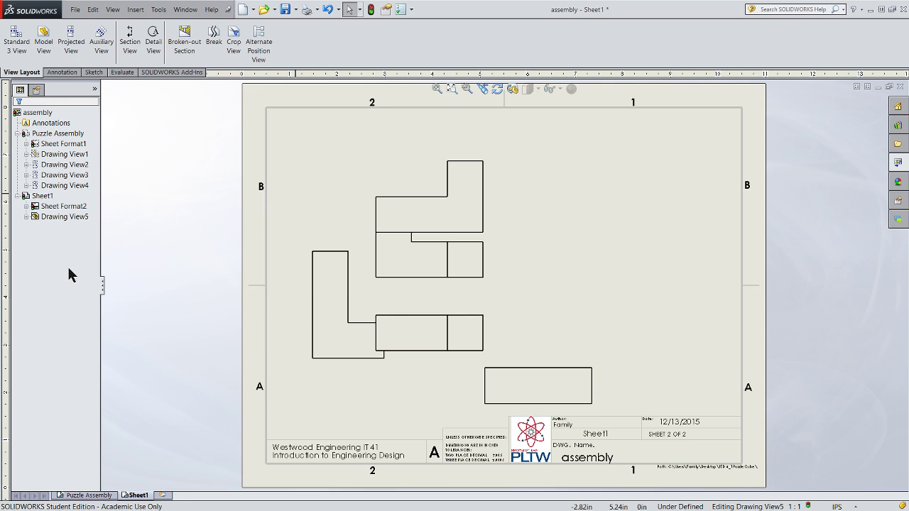
Step: Make the Drawing View5 exploded view shaded in colour
click(26, 217)
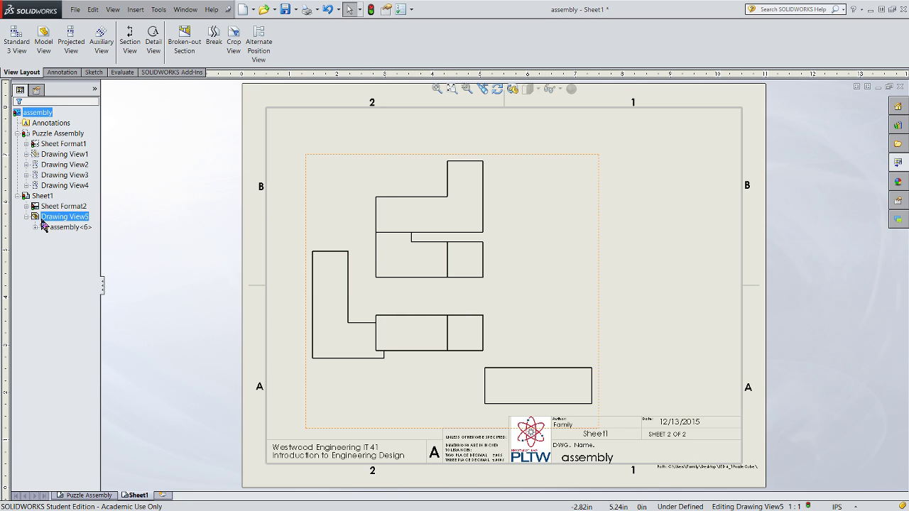
click(403, 267)
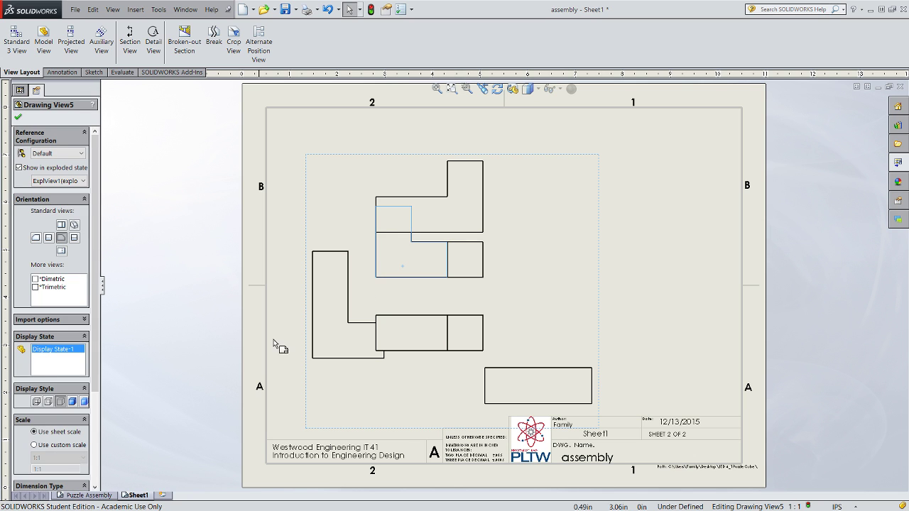
click(84, 401)
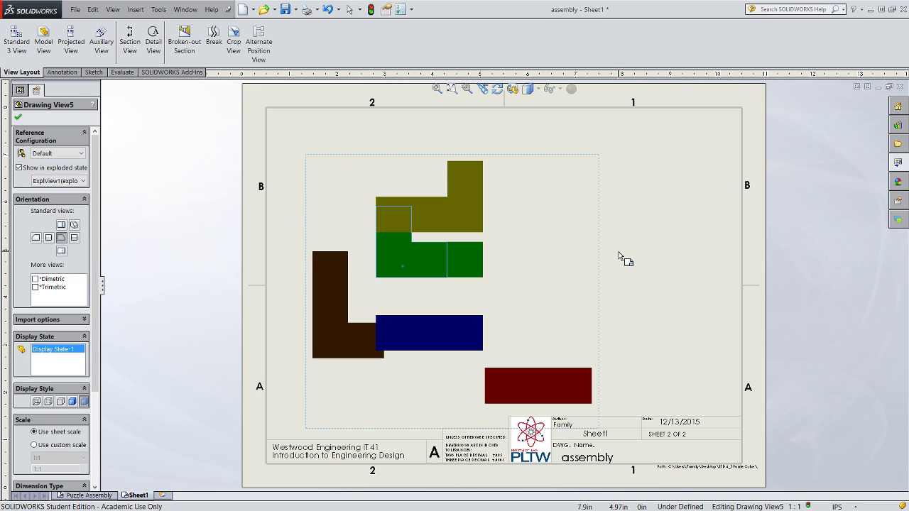
scroll(625, 258, up, 1)
scroll(619, 246, down, 1)
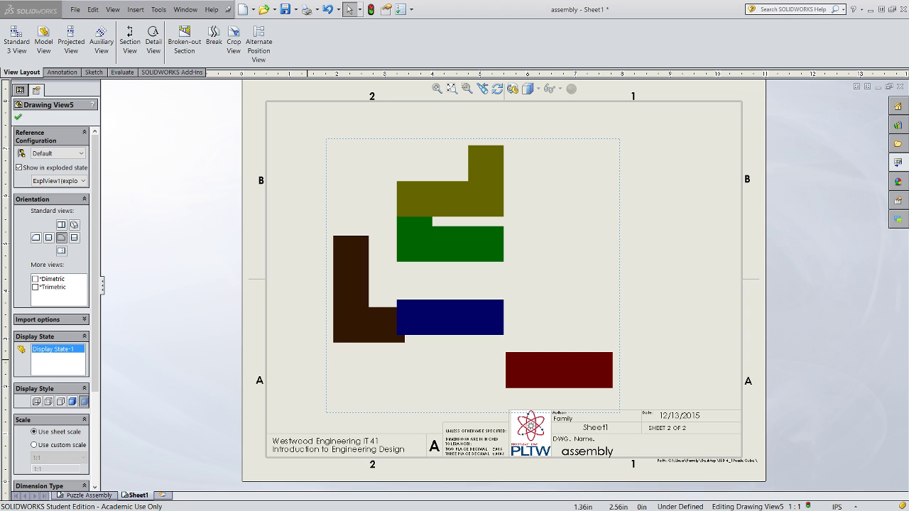
Step: Remove Drawing View5 and place an isometric view of the puzzle cube assembly near the sheet centre
key(ctrl+z)
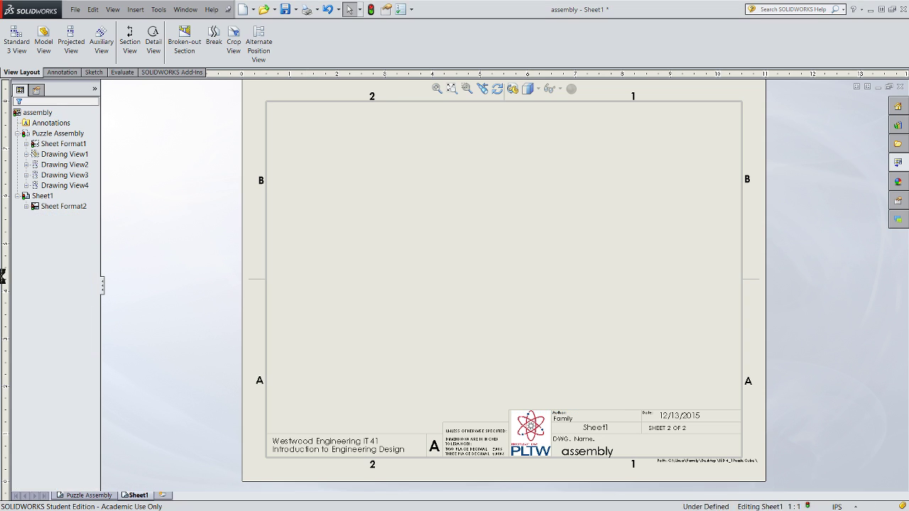
click(42, 206)
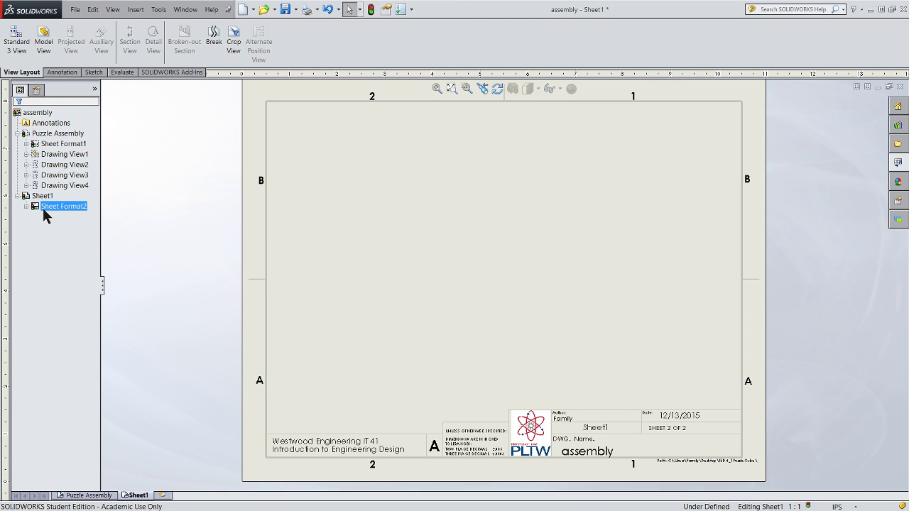
click(43, 39)
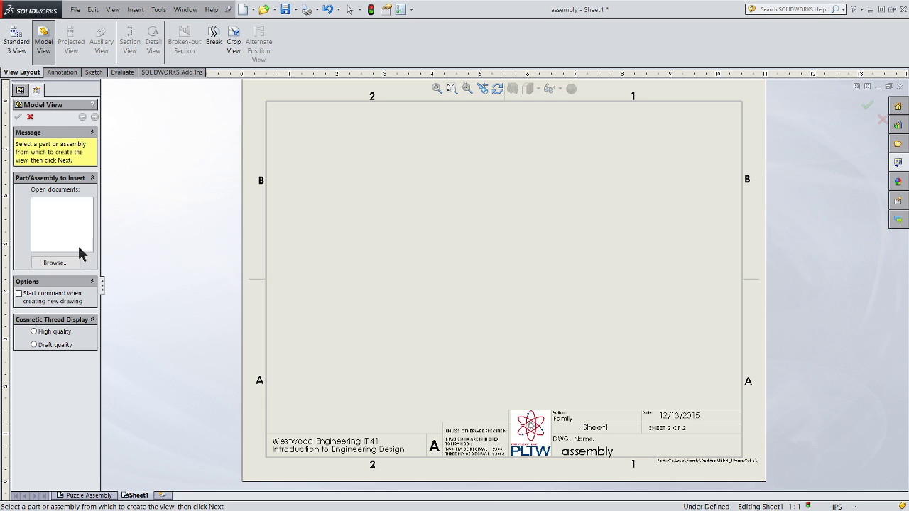
click(55, 263)
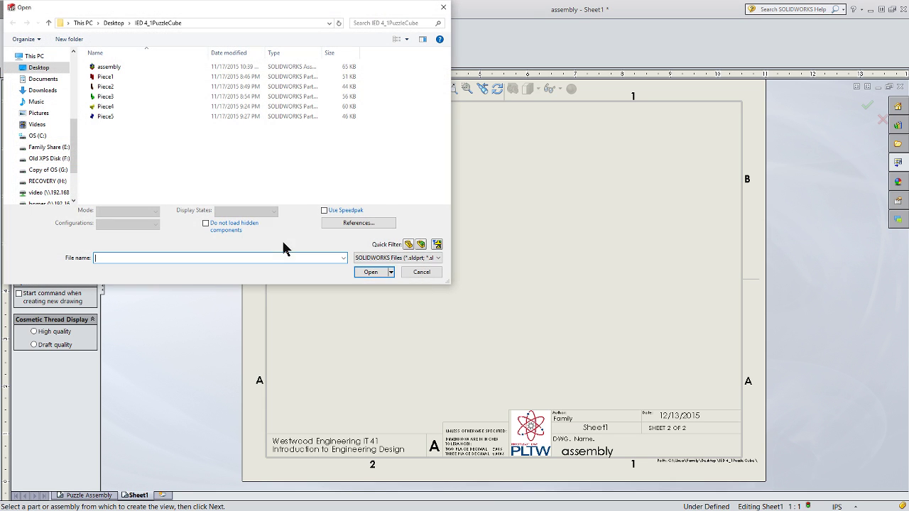
click(113, 66)
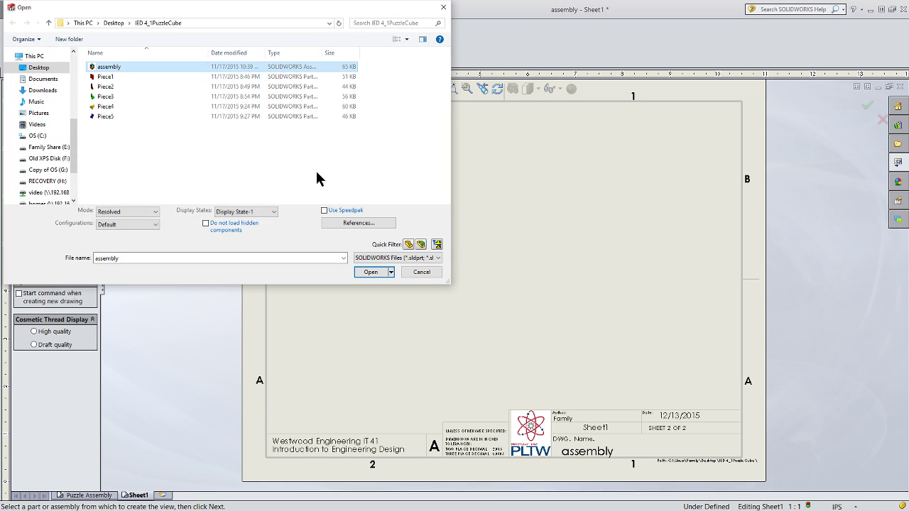
click(365, 271)
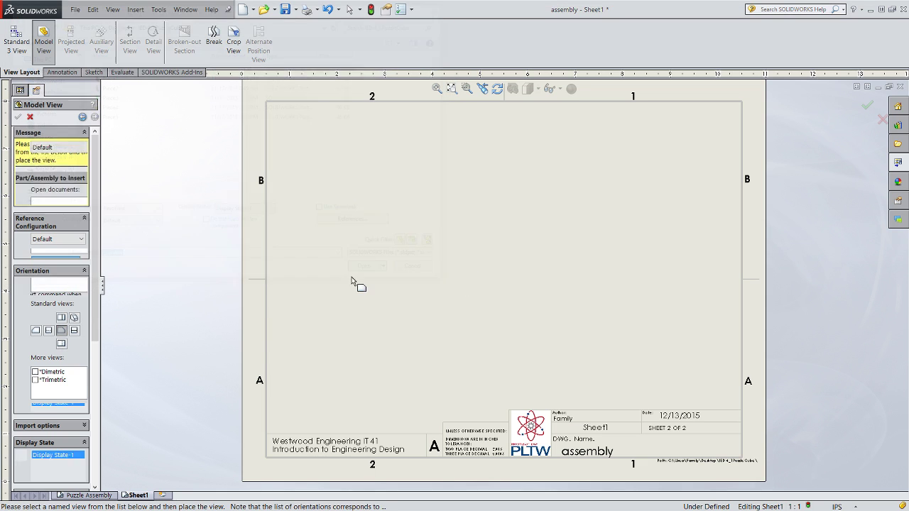
click(74, 319)
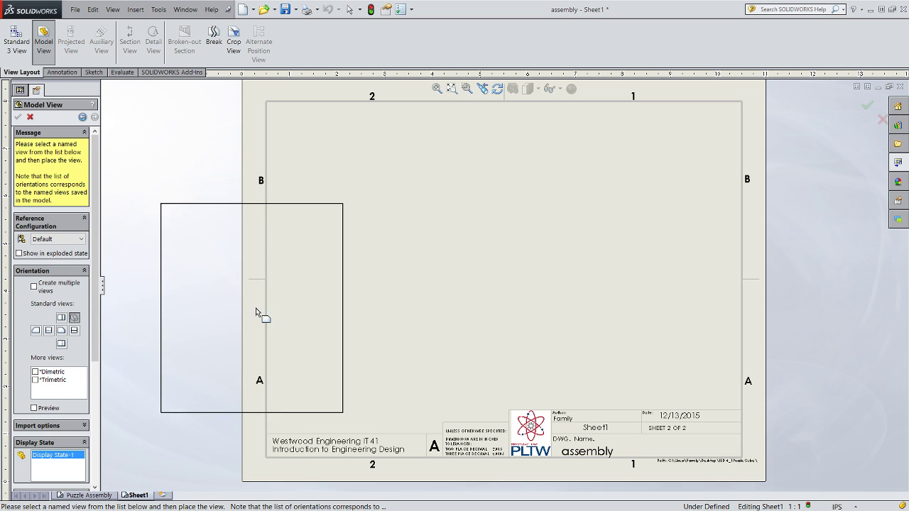
click(430, 282)
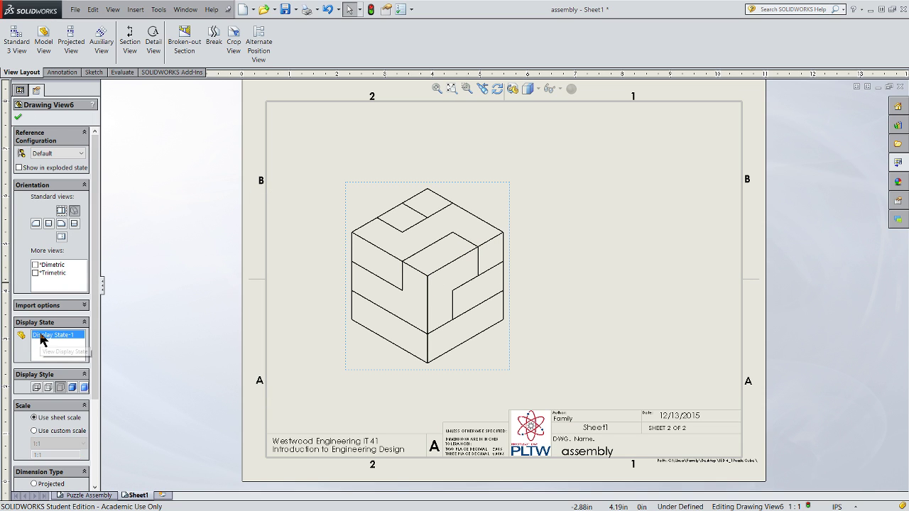
Step: Show Drawing View6 exploded, Shaded With Edges, at custom scale 1:2, centred on the sheet
click(19, 168)
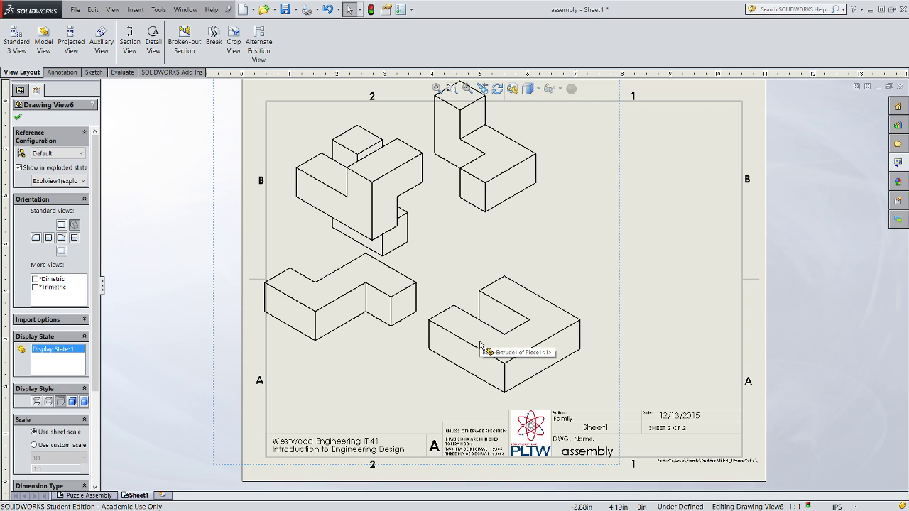
click(72, 401)
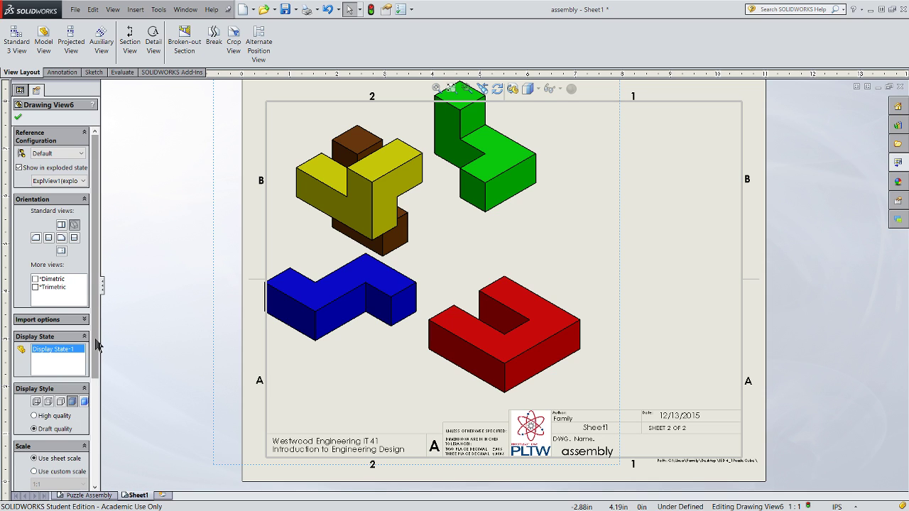
scroll(97, 345, down, 3)
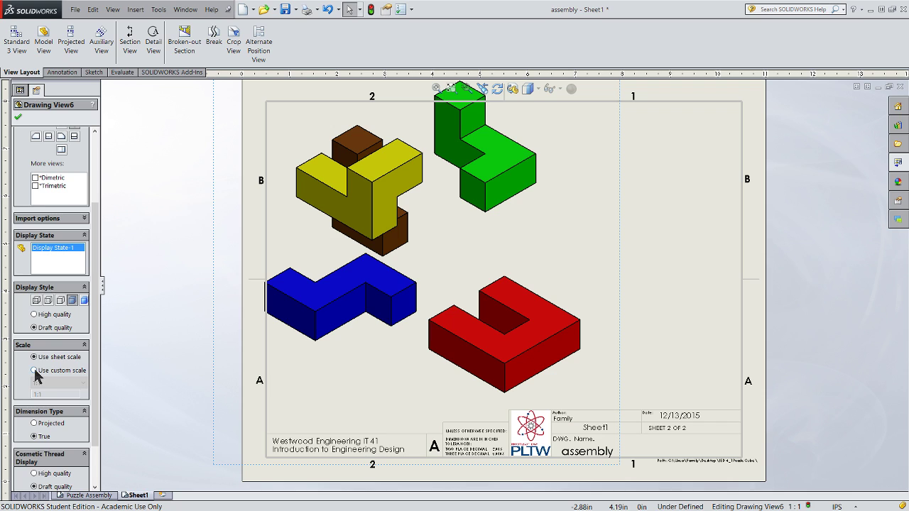
click(35, 370)
click(78, 382)
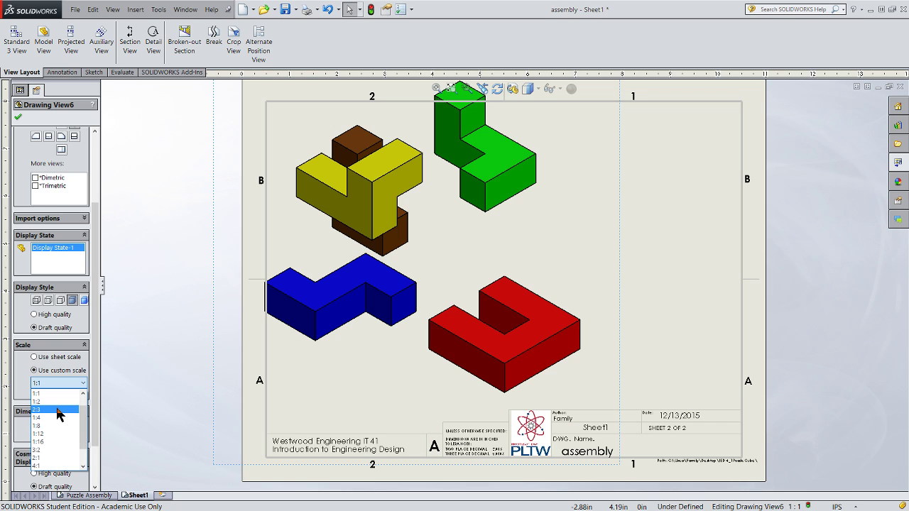
click(61, 402)
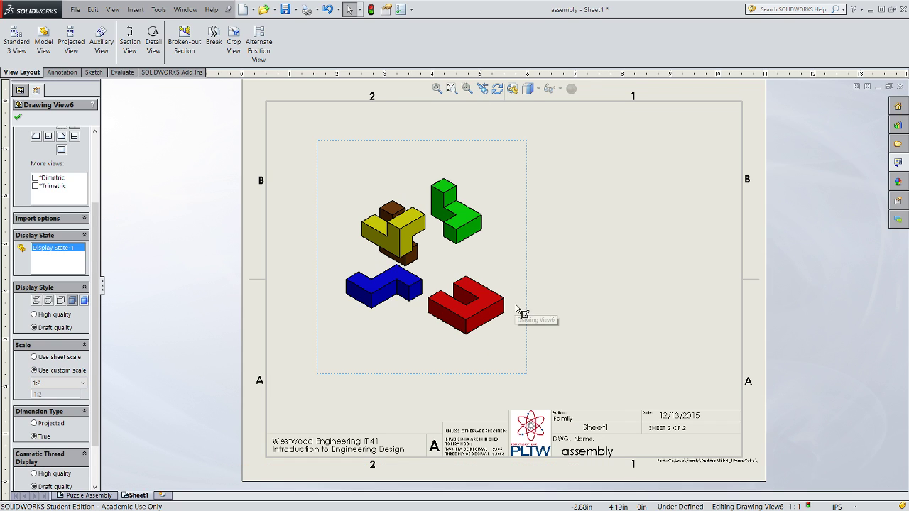
mouse_move(536, 309)
mouse_down()
mouse_move(580, 304)
mouse_move(588, 314)
mouse_up()
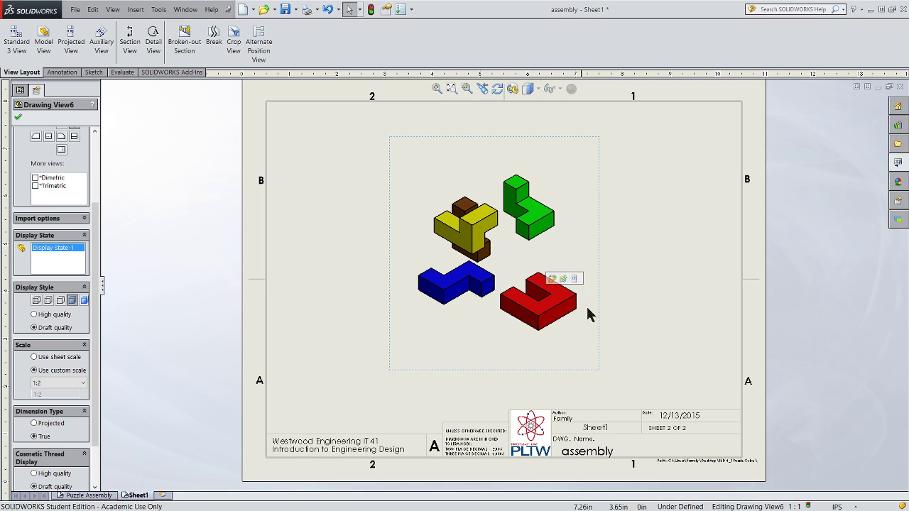
click(17, 117)
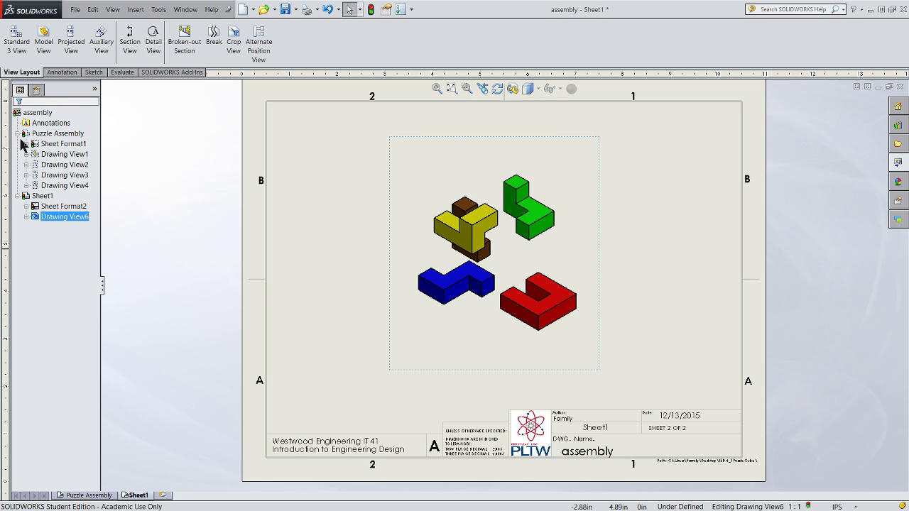
Step: Rename Sheet1 to 'Exploded View' through its sheet properties
click(37, 199)
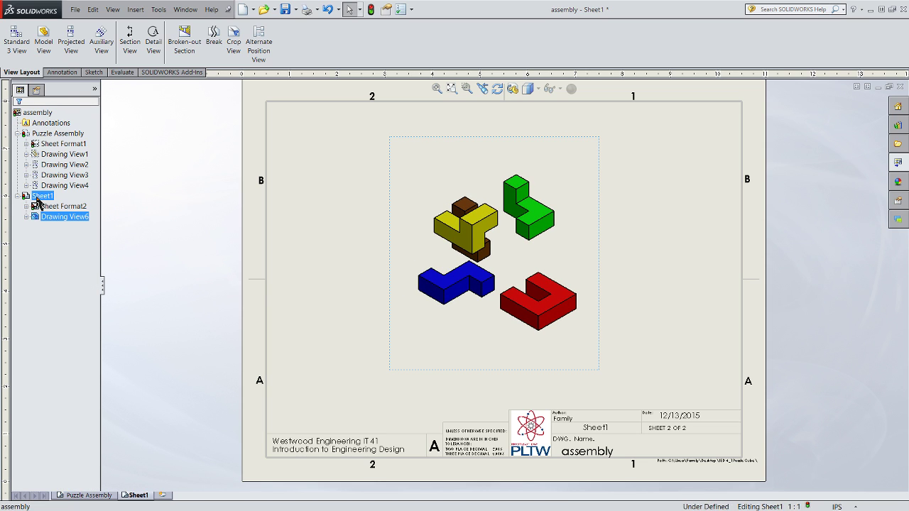
double_click(44, 204)
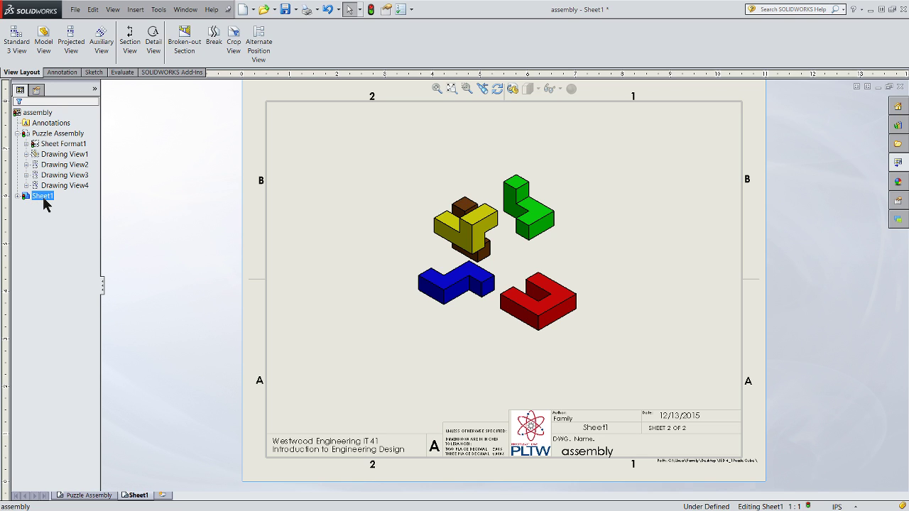
double_click(44, 203)
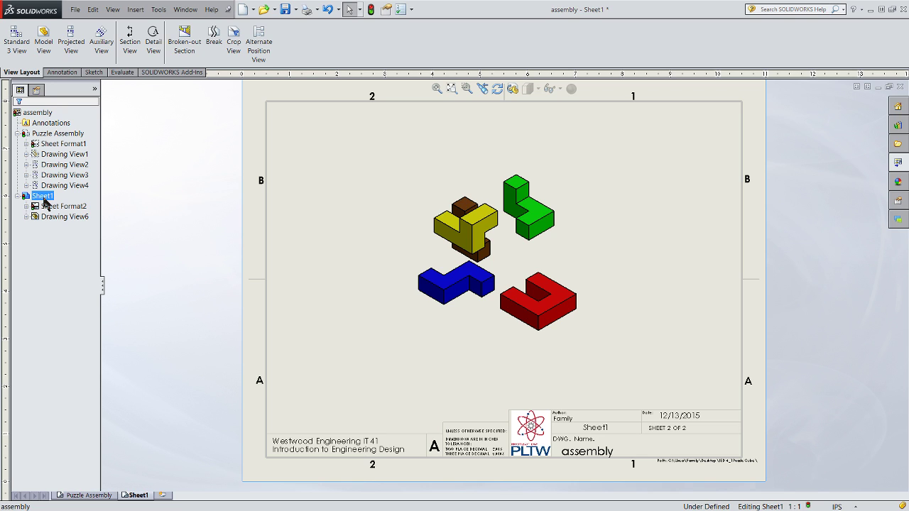
right_click(44, 203)
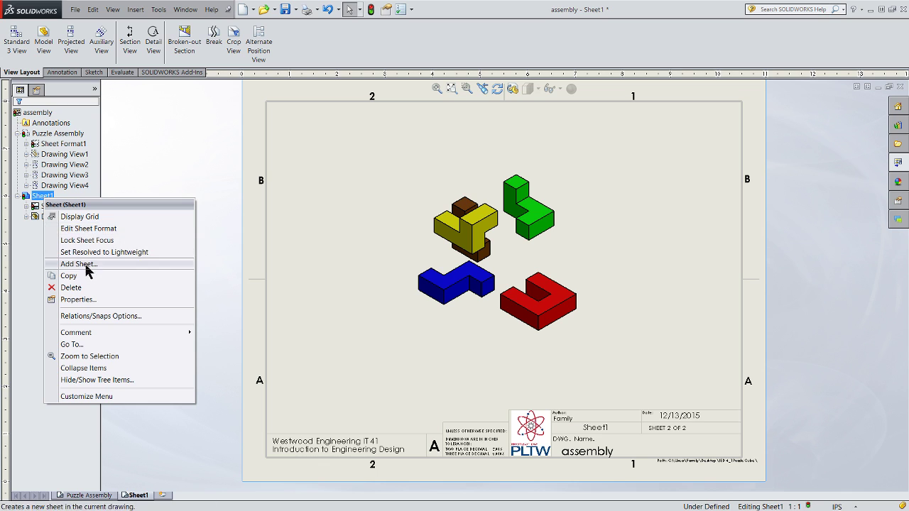
click(82, 300)
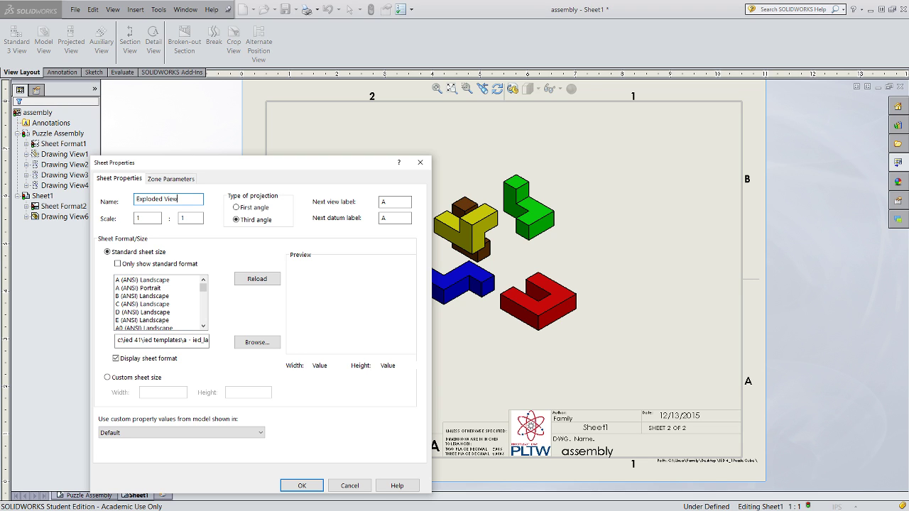
click(302, 486)
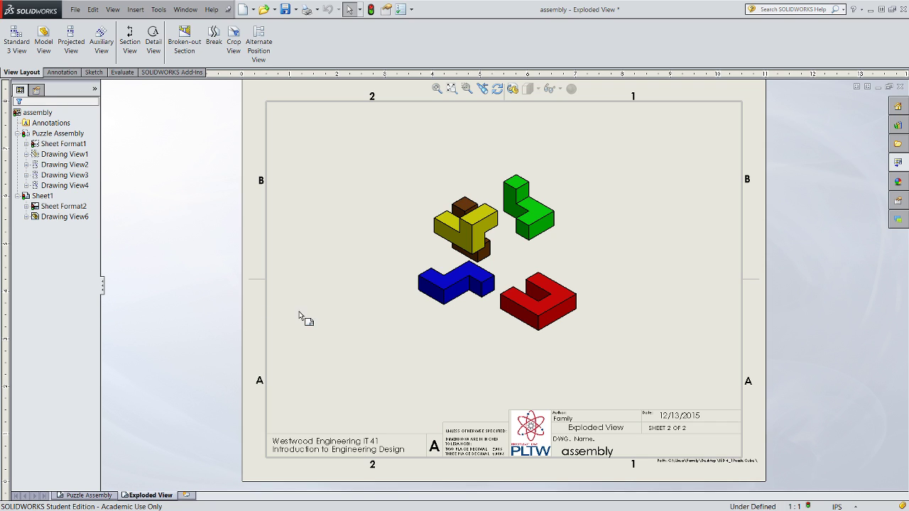
Step: Reopen the Exploded View sheet's properties to confirm the name, then collapse the sheet tree
click(44, 156)
click(18, 196)
click(18, 134)
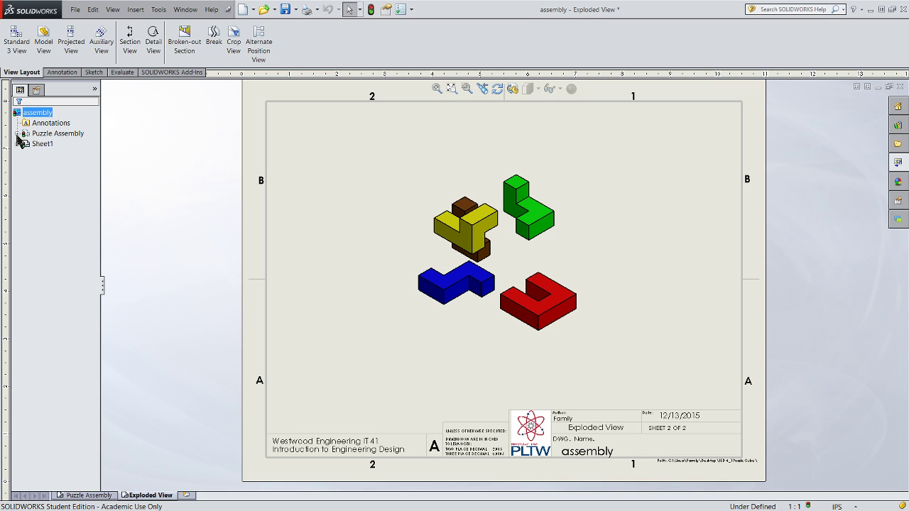
click(27, 144)
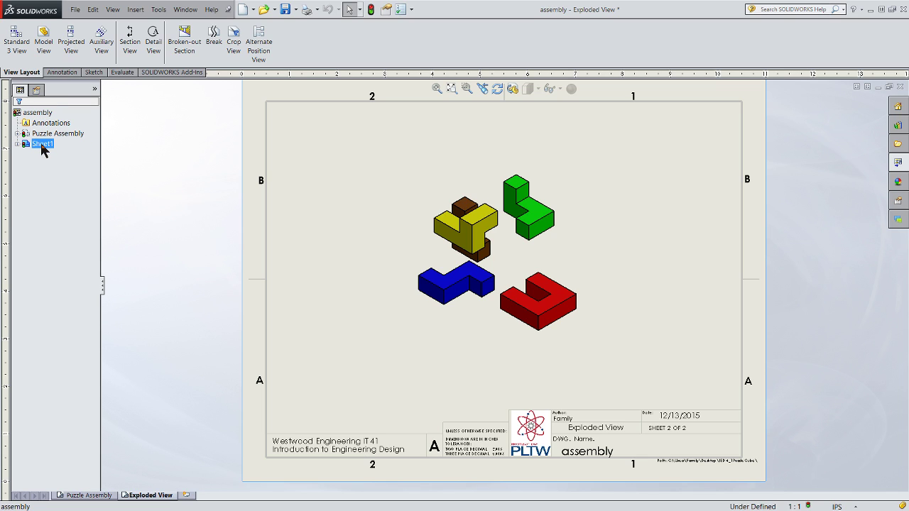
double_click(43, 147)
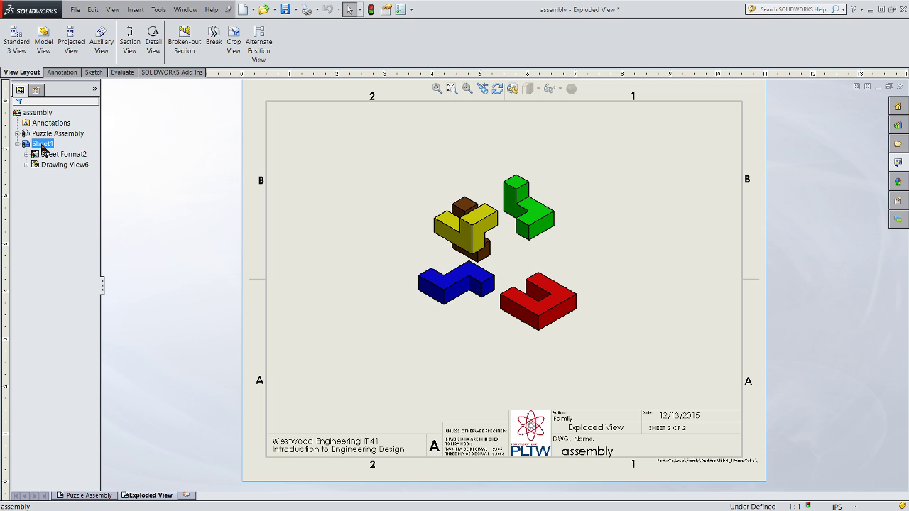
right_click(43, 145)
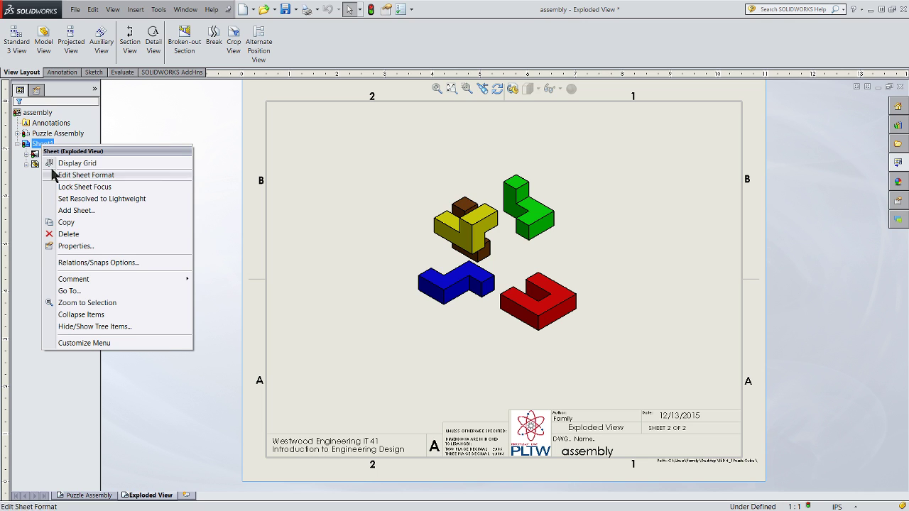
click(67, 247)
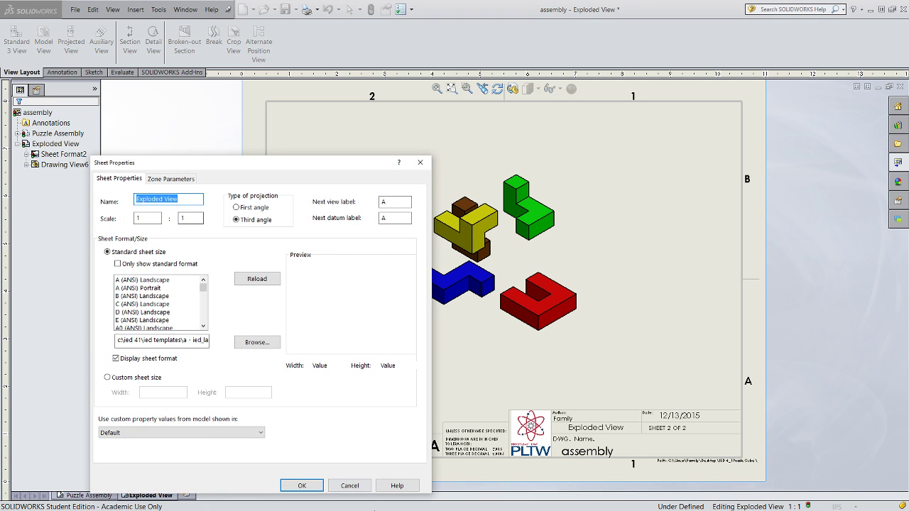
click(301, 485)
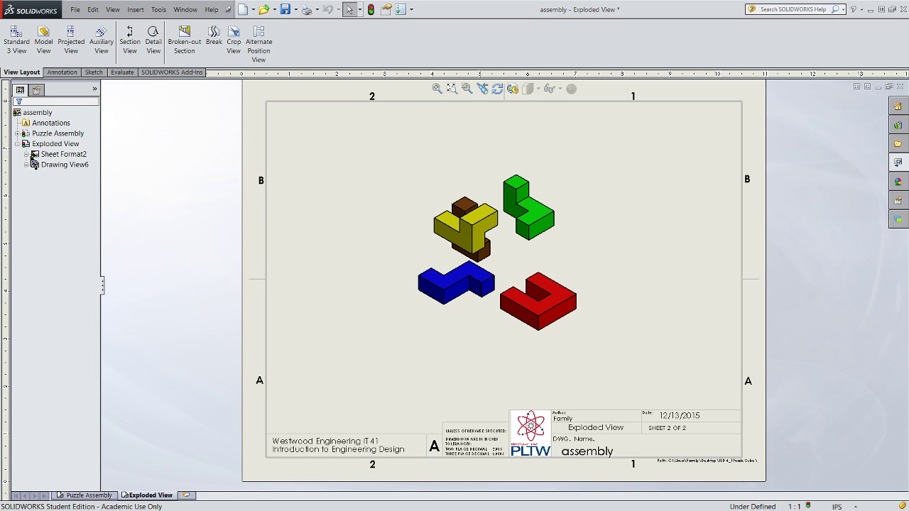
click(17, 145)
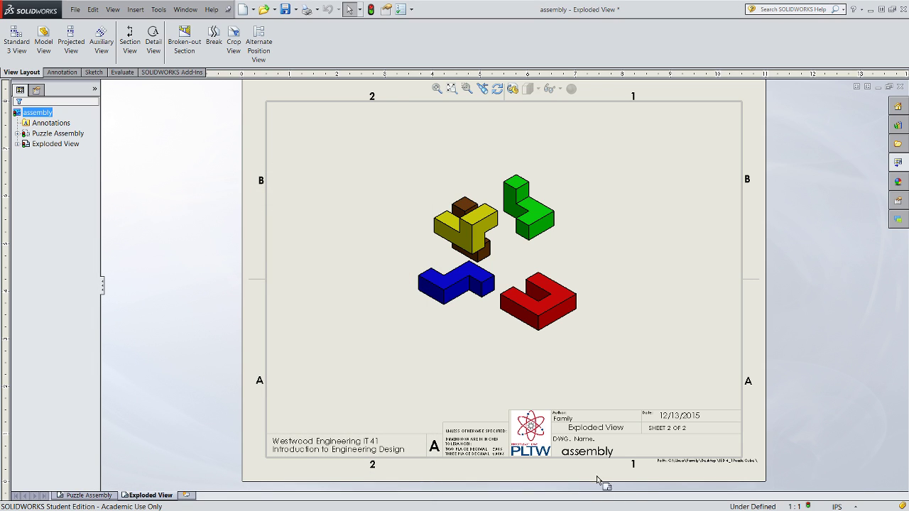
Step: Select the Puzzle Assembly and Exploded View sheets in turn, leaving both names unchanged
click(41, 134)
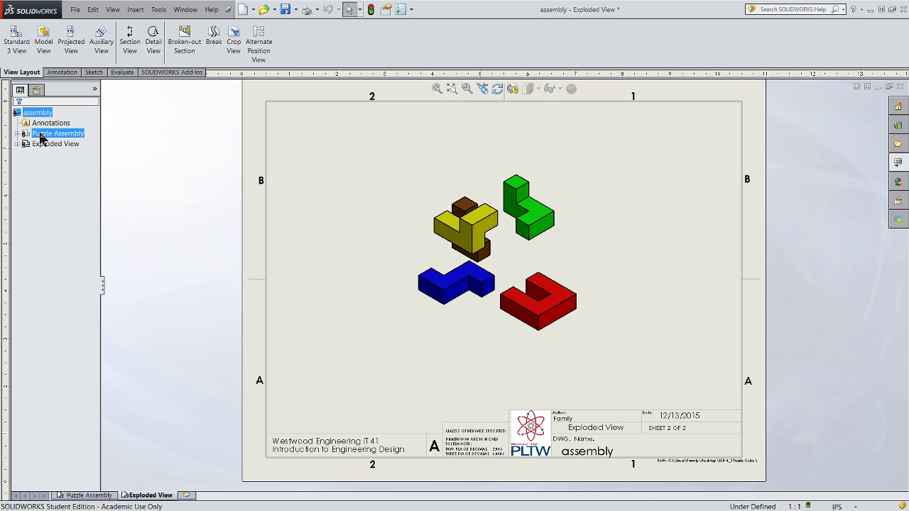
ctrl+click(43, 145)
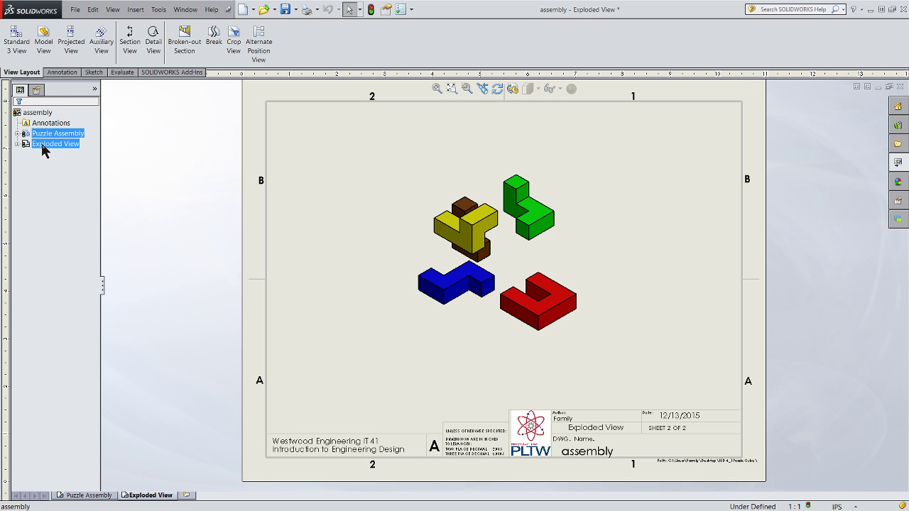
click(54, 145)
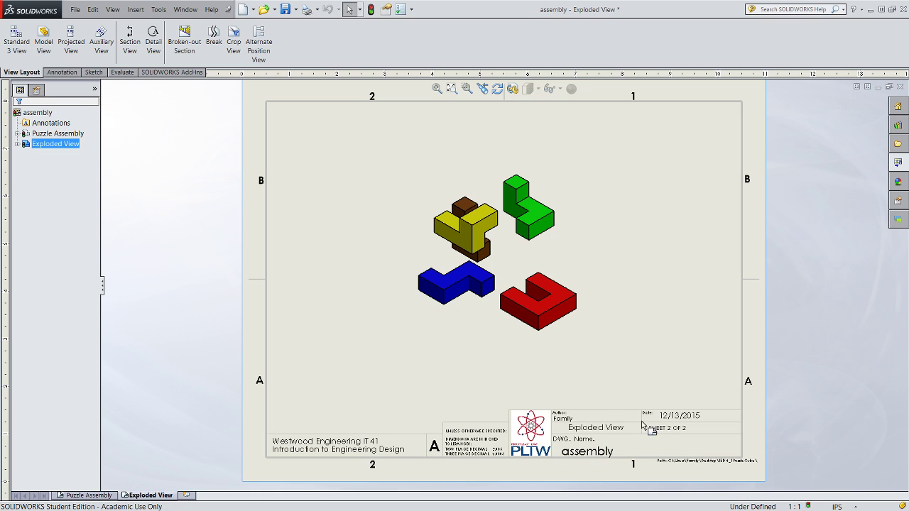
click(47, 133)
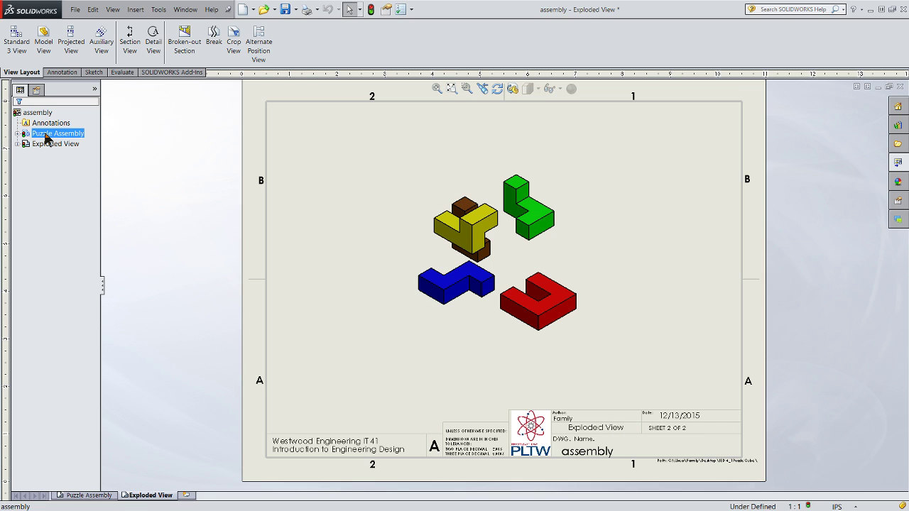
click(61, 135)
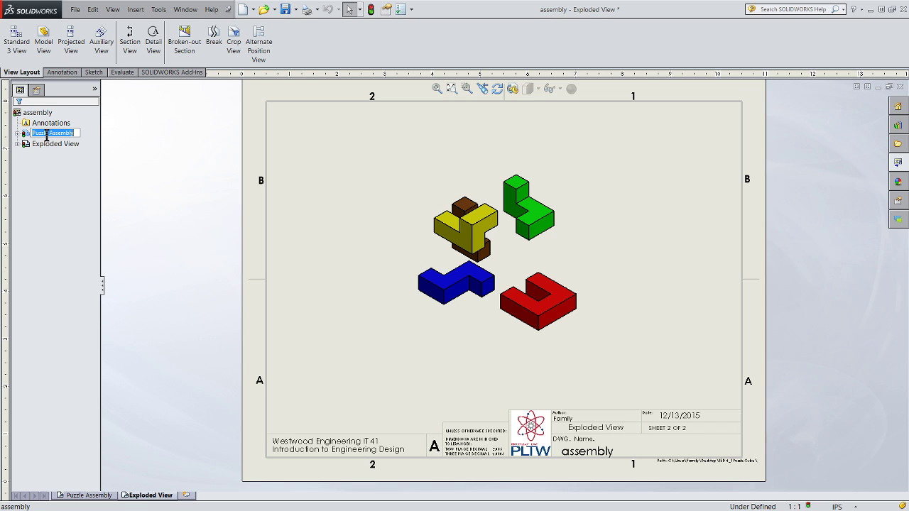
click(46, 144)
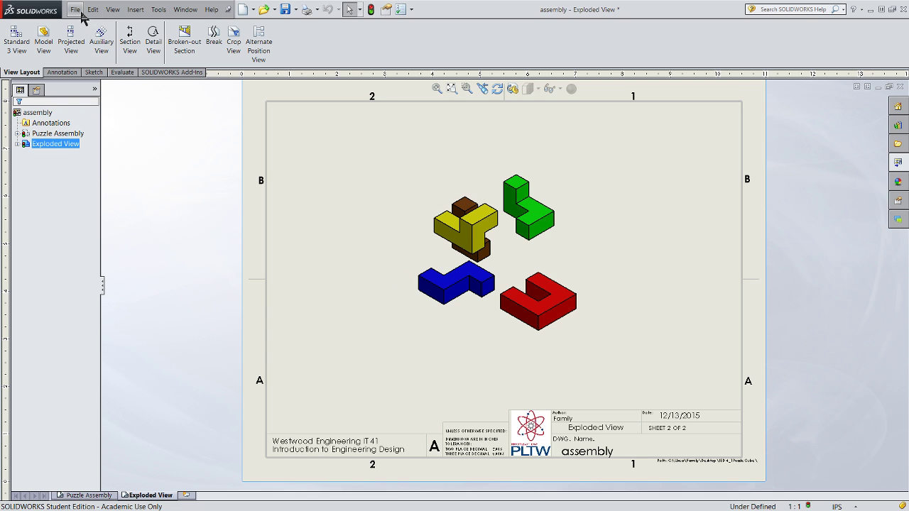
Step: Save the two-sheet drawing with File > Save
click(77, 10)
click(88, 67)
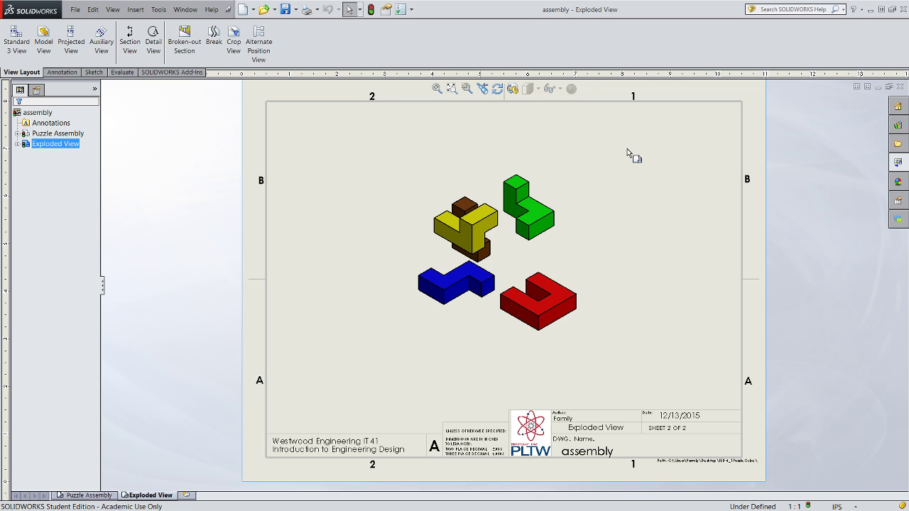
ctrl+click(40, 132)
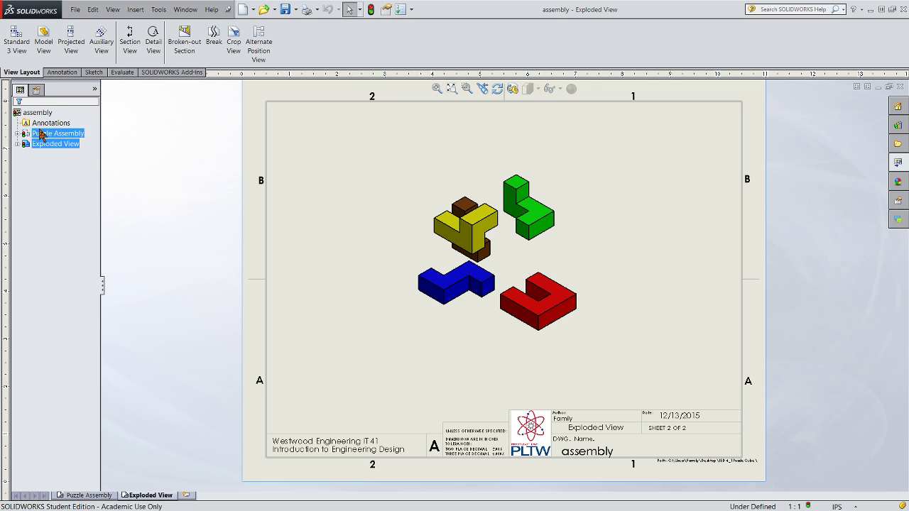
click(28, 135)
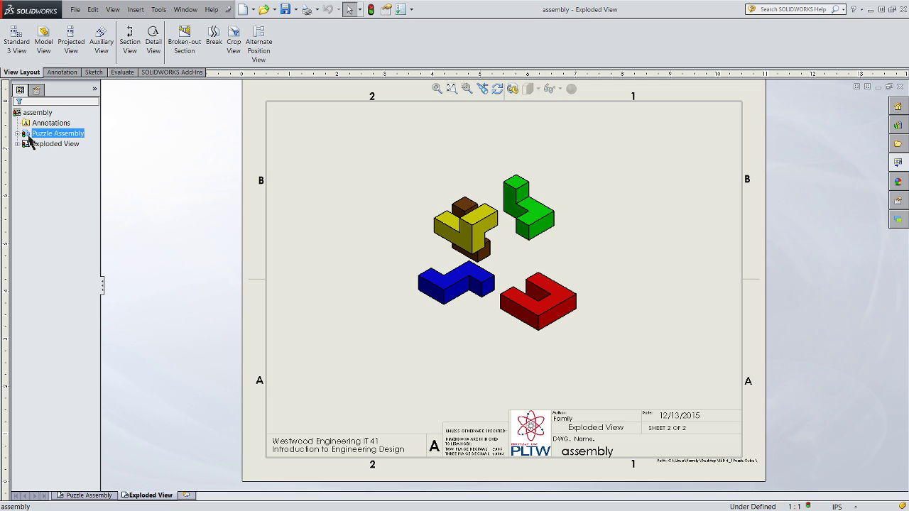
click(31, 136)
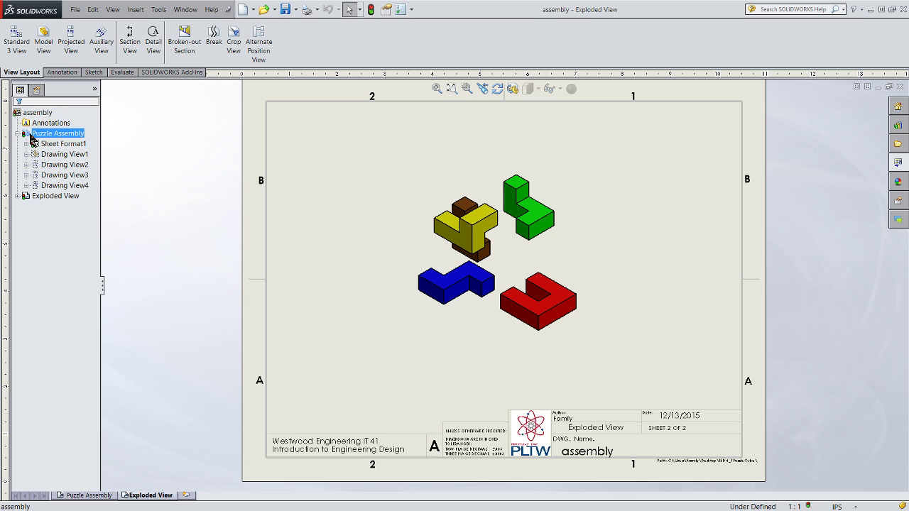
right_click(30, 137)
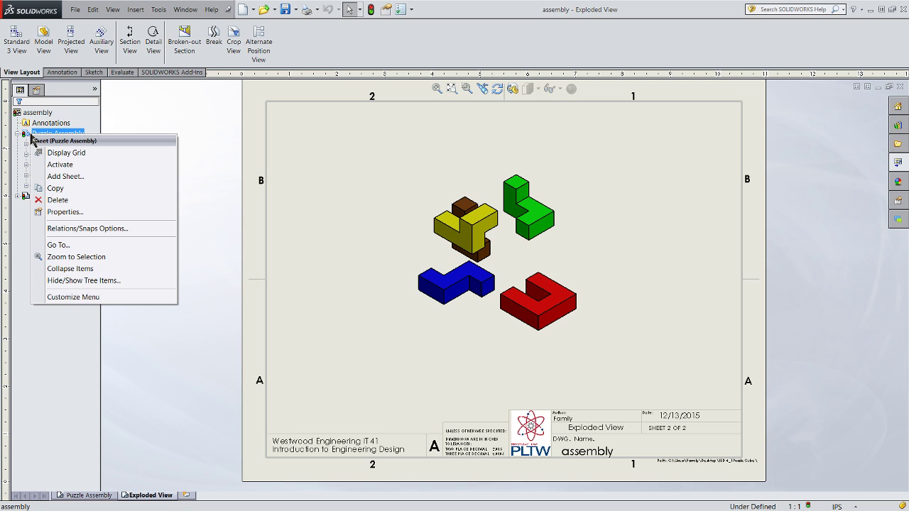
click(56, 164)
click(39, 197)
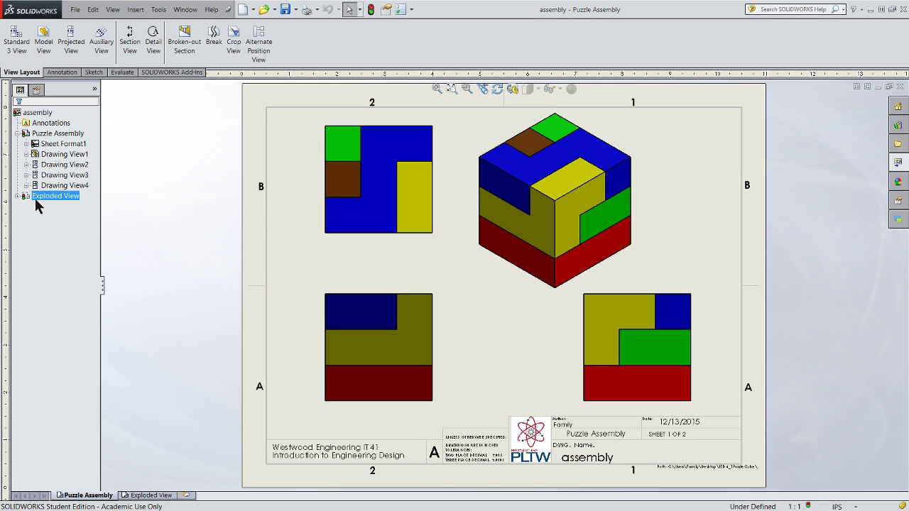
right_click(40, 196)
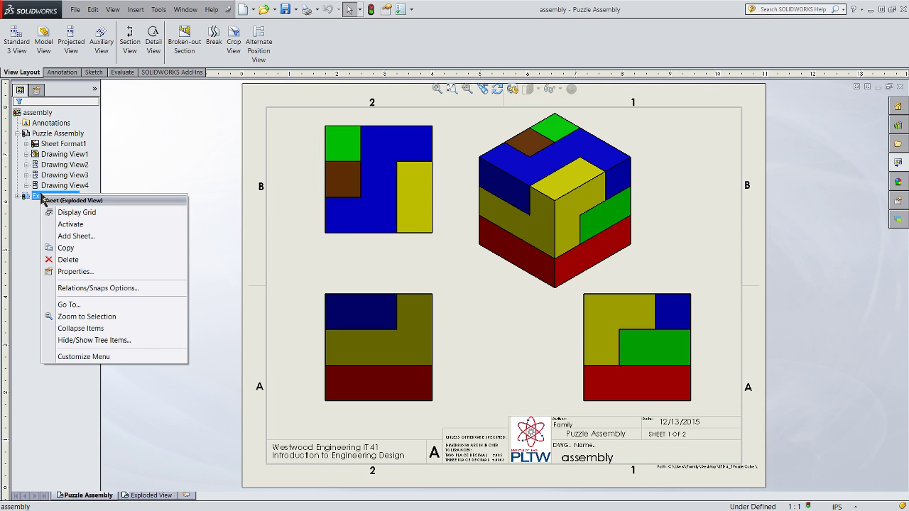
click(67, 224)
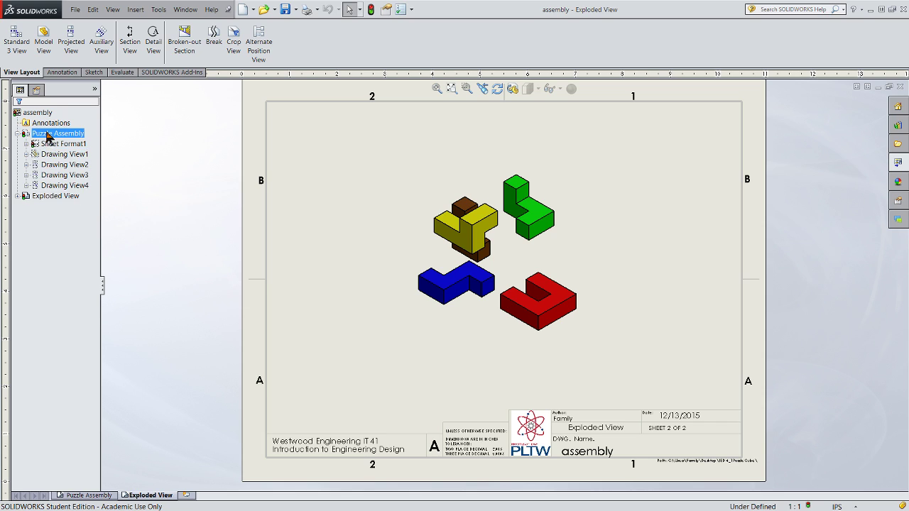
click(17, 134)
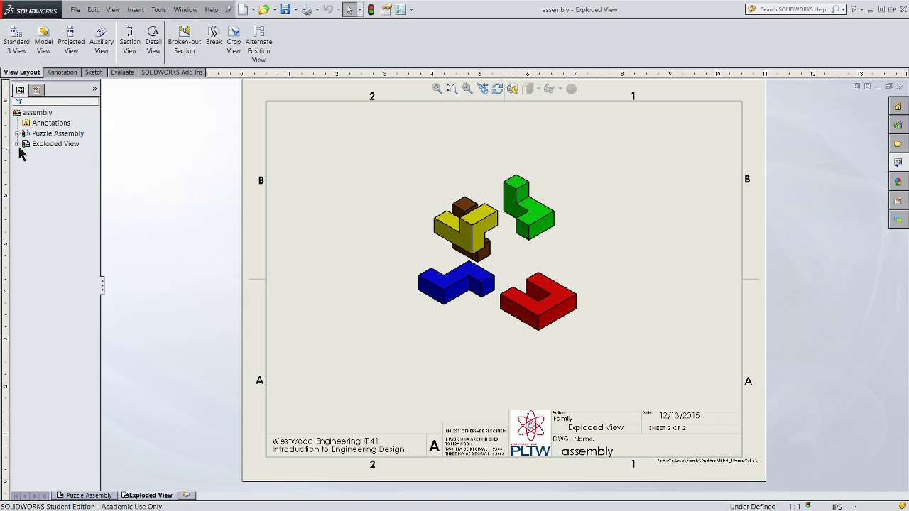
click(36, 115)
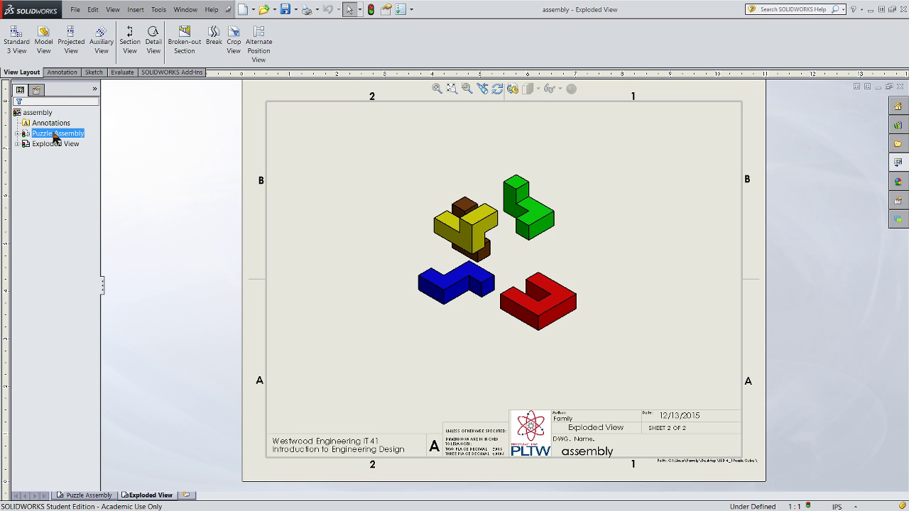
click(50, 144)
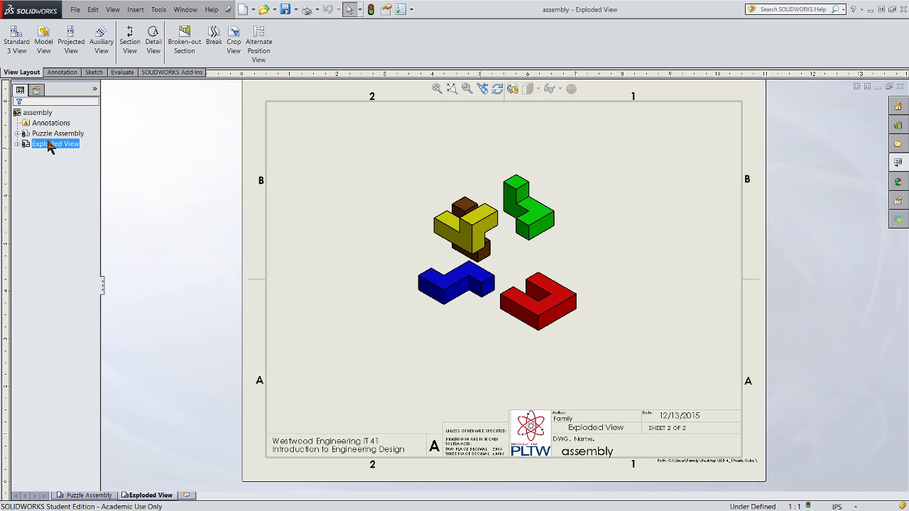
key(Escape)
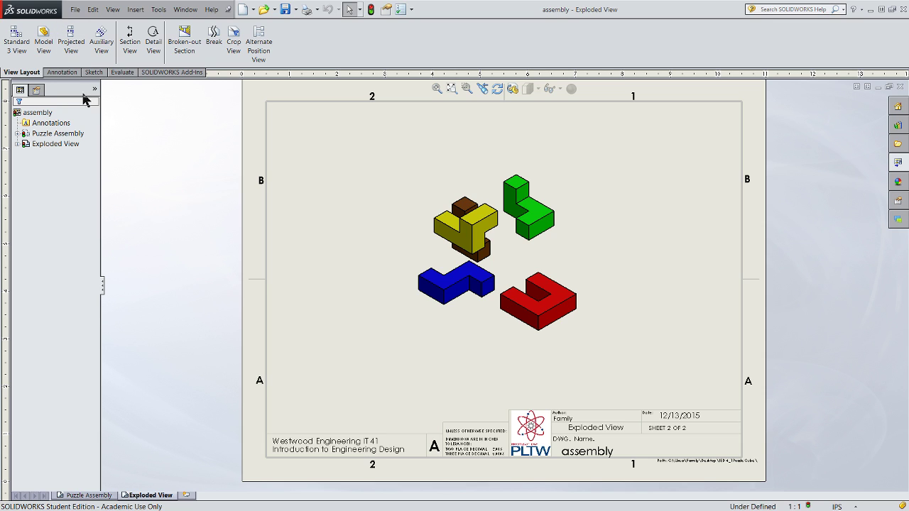
click(75, 10)
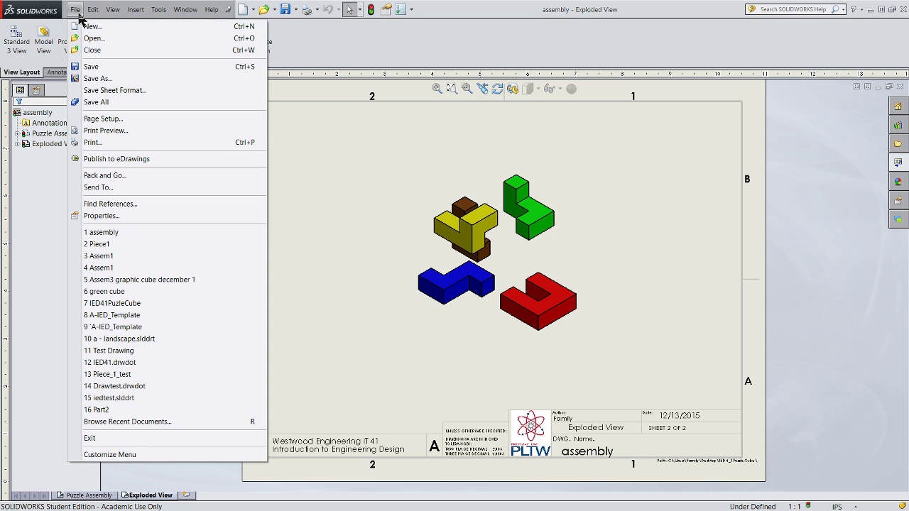
Step: Set up printing to the Adobe PDF printer with All sheets as the print range
click(93, 142)
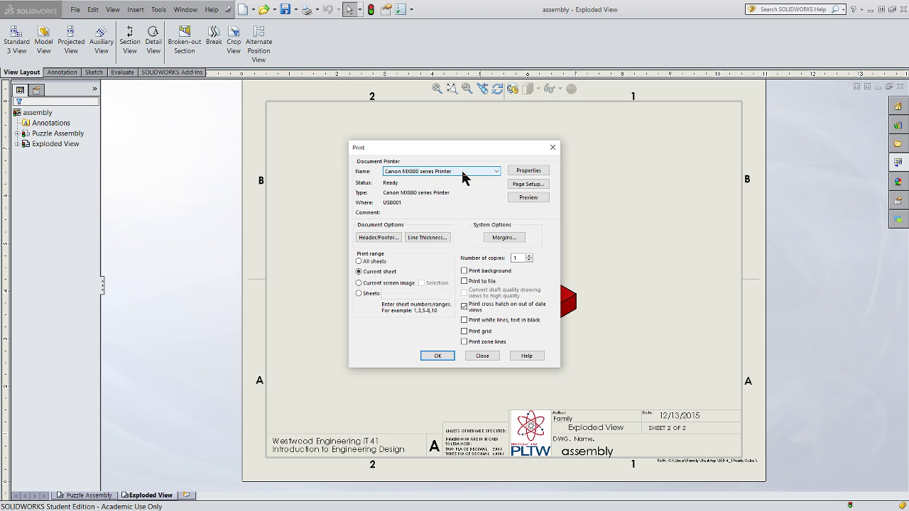
click(462, 173)
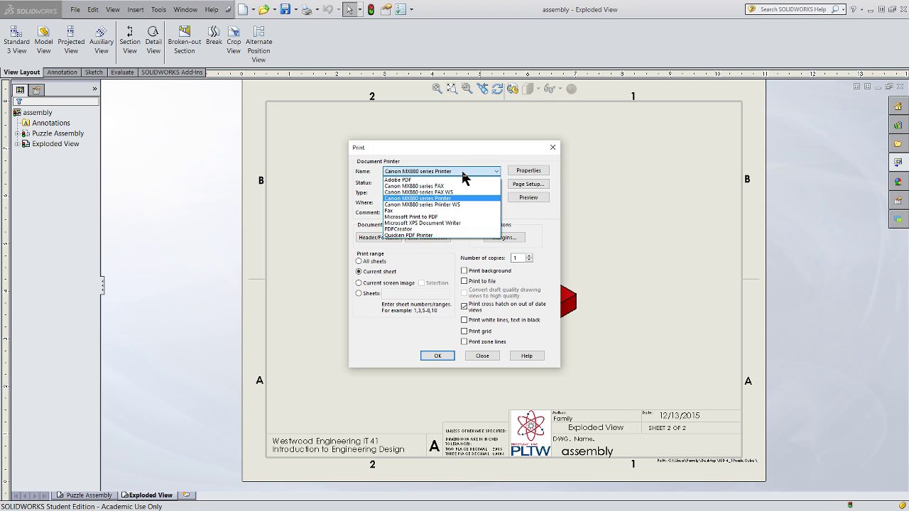
click(418, 180)
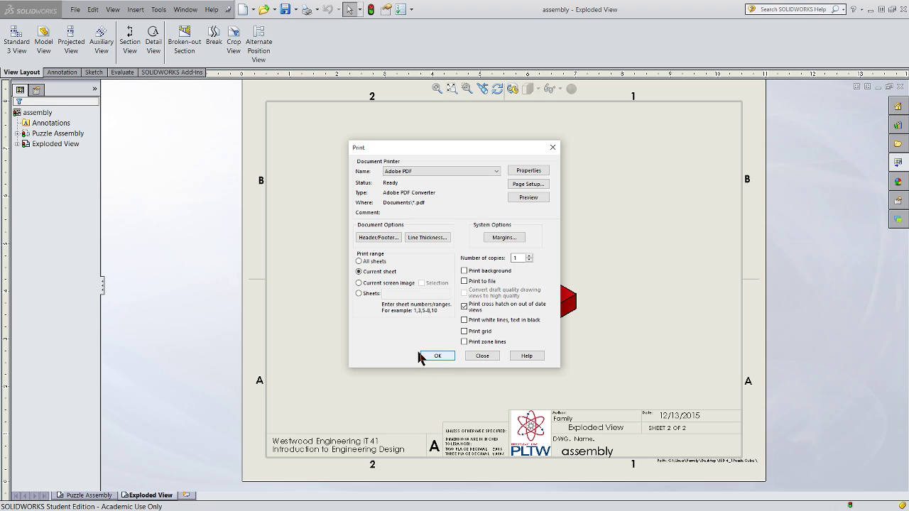
click(359, 261)
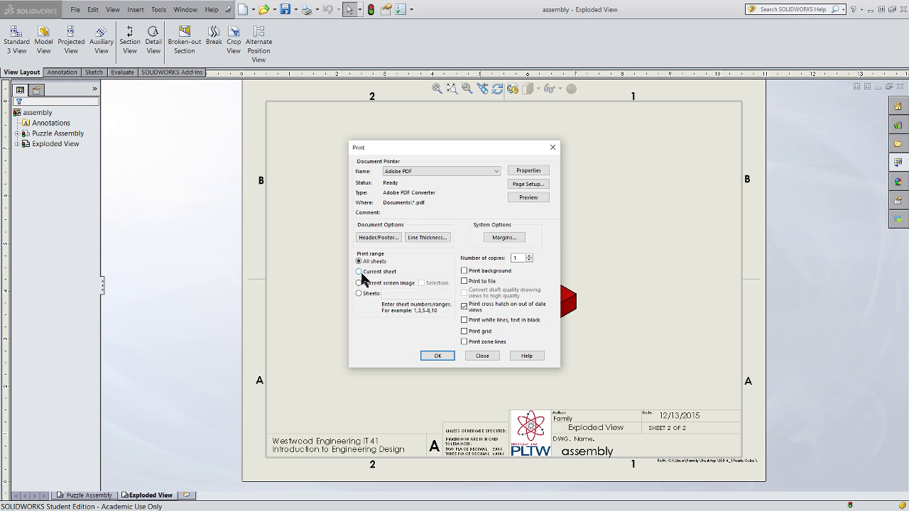
Step: Save the PDF as 'assembly - Exploded View' in the Desktop's IED 4_1PuzzleCube folder
click(437, 358)
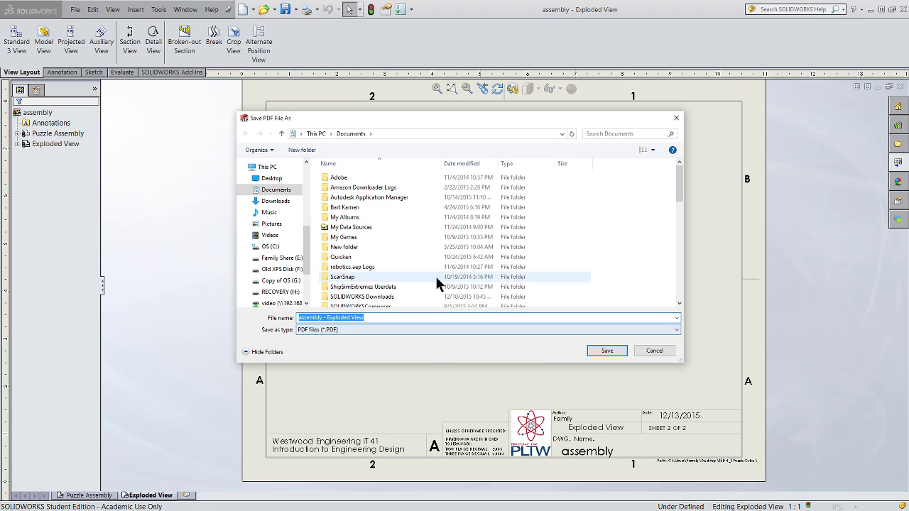
click(272, 179)
scroll(352, 245, down, 1)
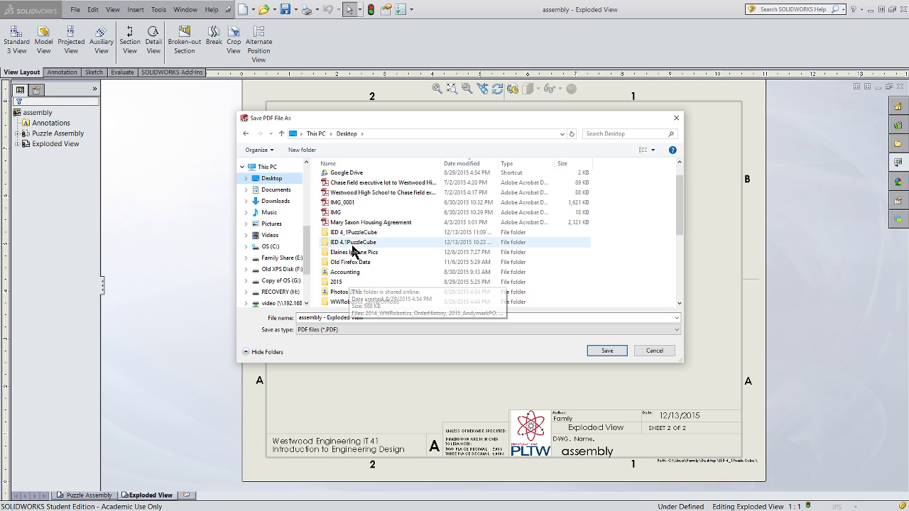
double_click(353, 234)
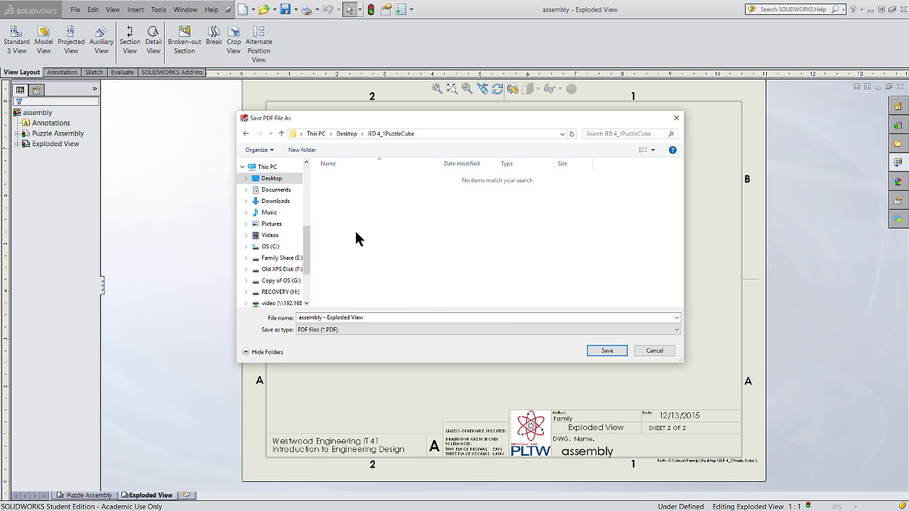
click(604, 351)
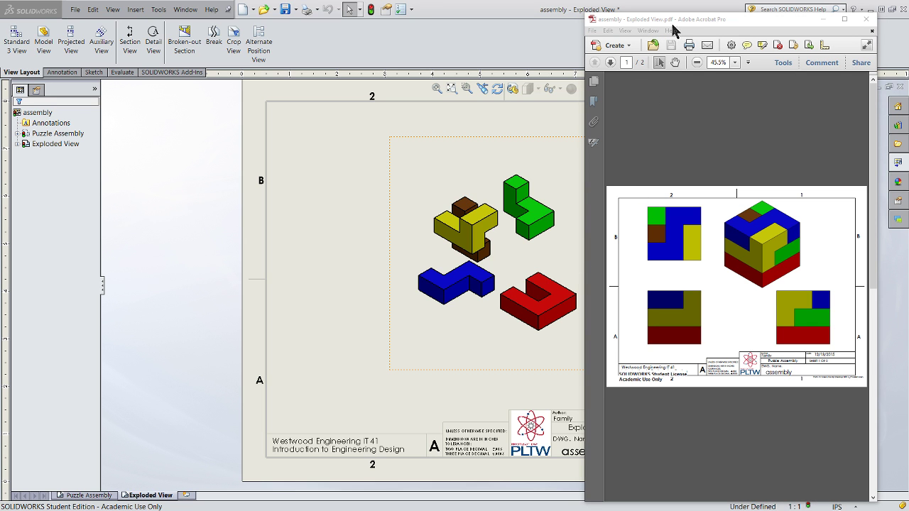
mouse_move(678, 23)
mouse_down()
mouse_move(471, 19)
mouse_move(355, 29)
mouse_up()
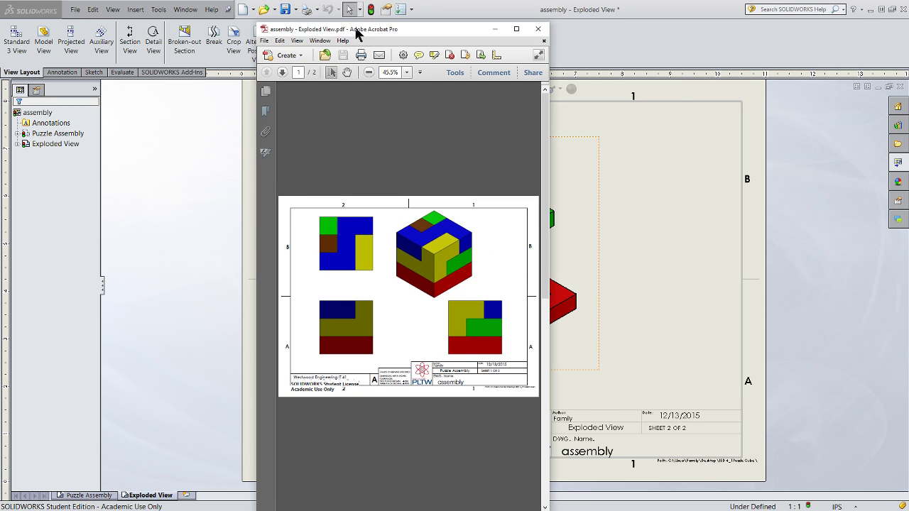
Step: Maximize Acrobat and scroll between pages 1 and 2, ending on the exploded-view page
double_click(355, 28)
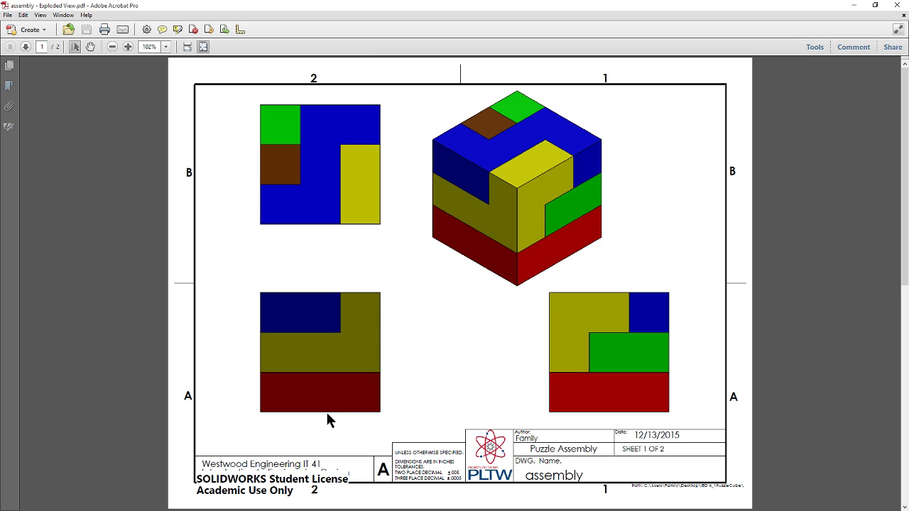
scroll(321, 407, down, 2)
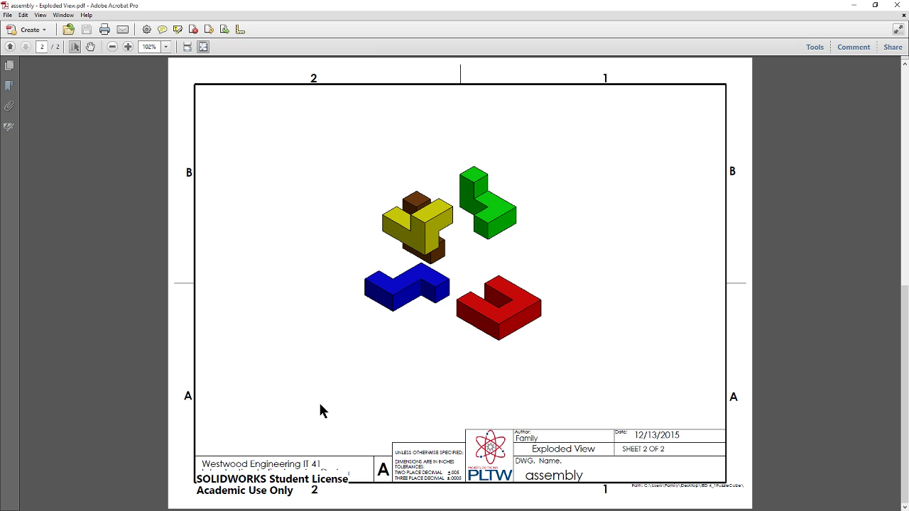
scroll(320, 410, up, 2)
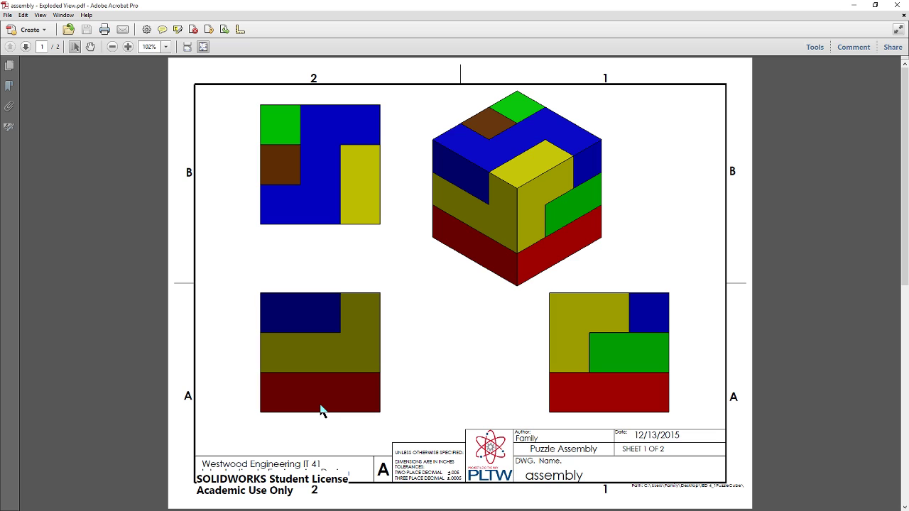
scroll(322, 410, down, 2)
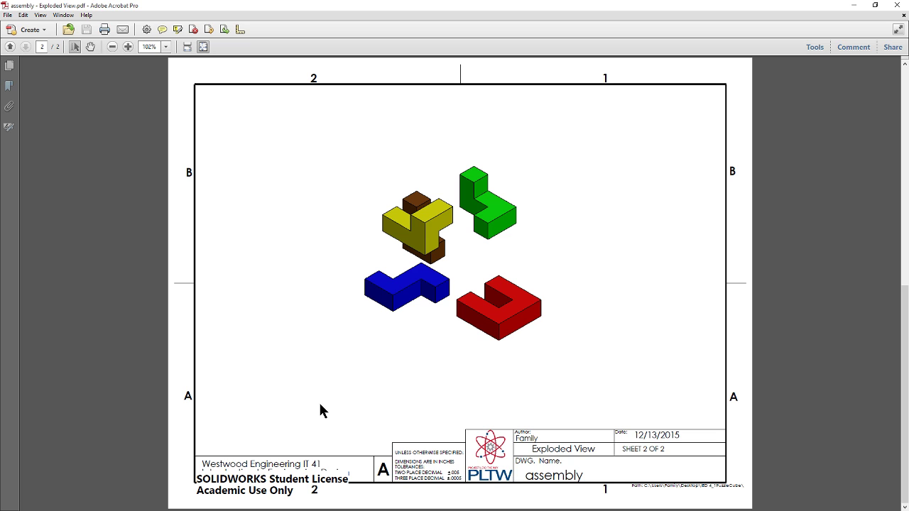